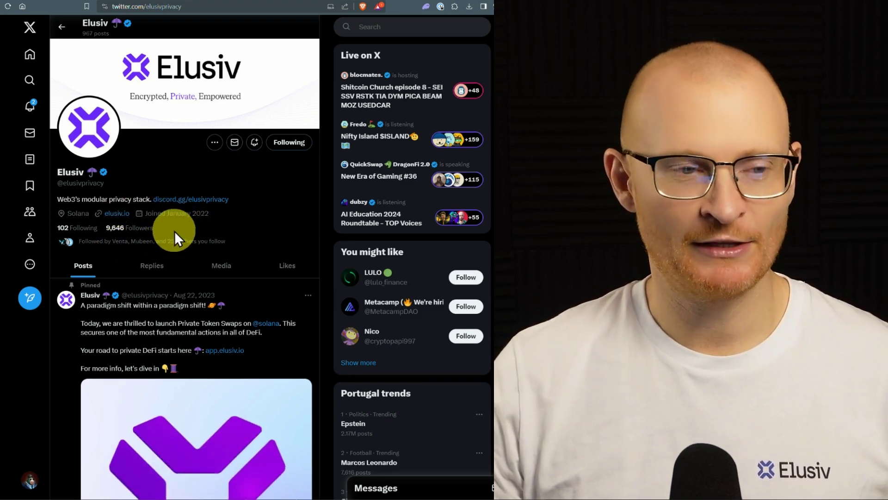
Step: Browse the job openings on the elusiv.io website, then launch the beta app at app.elusiv.io
{"action": "scroll", "coordinate": [266, 236], "scroll_direction": "down", "scroll_amount": 4}
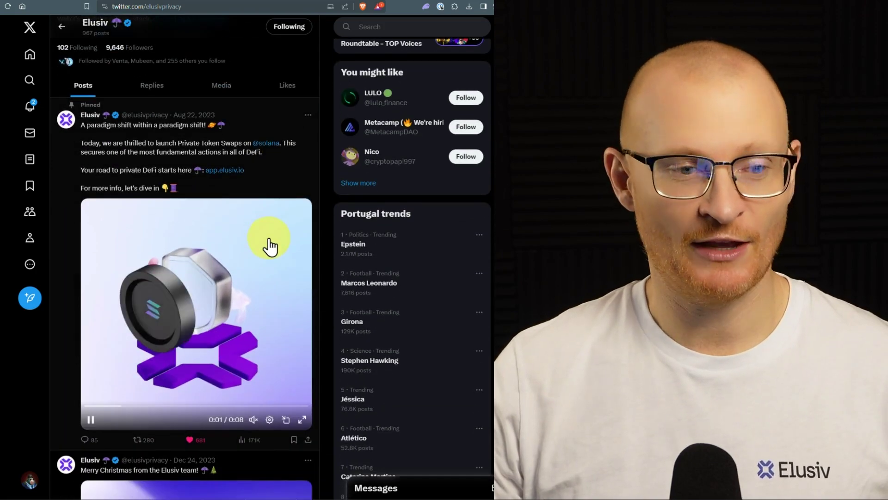
{"action": "scroll", "coordinate": [269, 246], "scroll_direction": "down", "scroll_amount": 7}
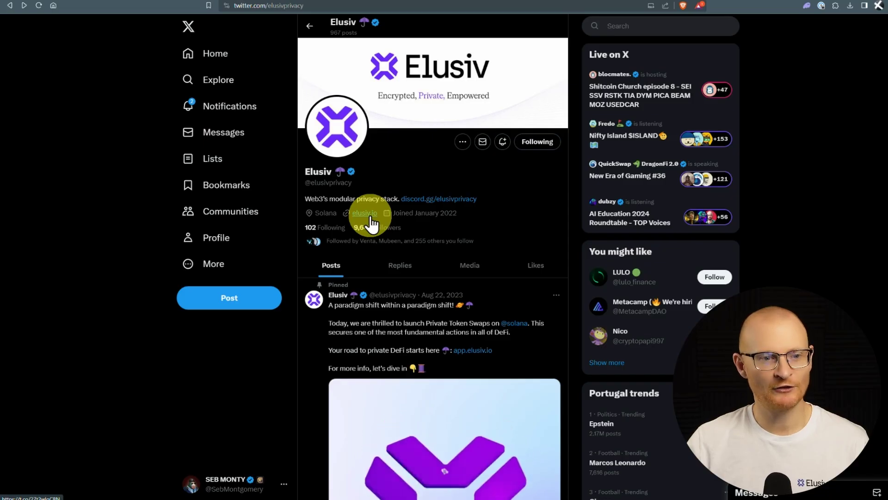
{"action": "left_click", "coordinate": [370, 217]}
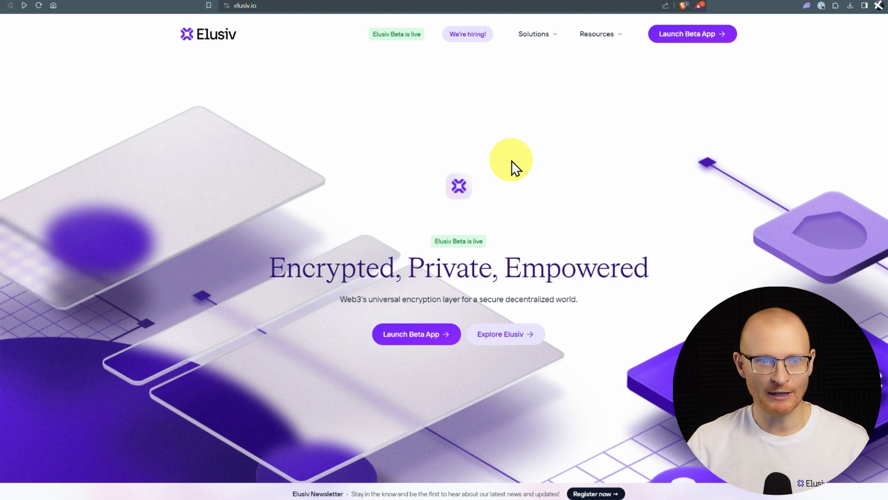
{"action": "left_click", "coordinate": [468, 34]}
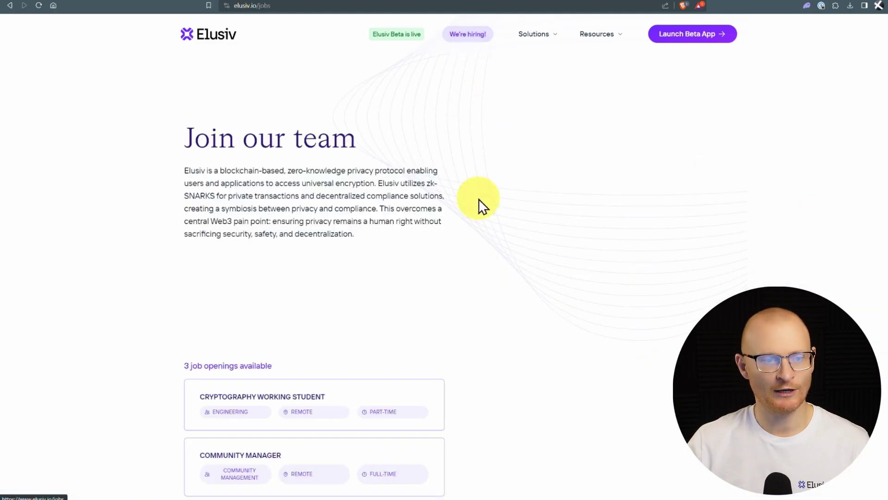
{"action": "scroll", "coordinate": [477, 278], "scroll_direction": "down", "scroll_amount": 5}
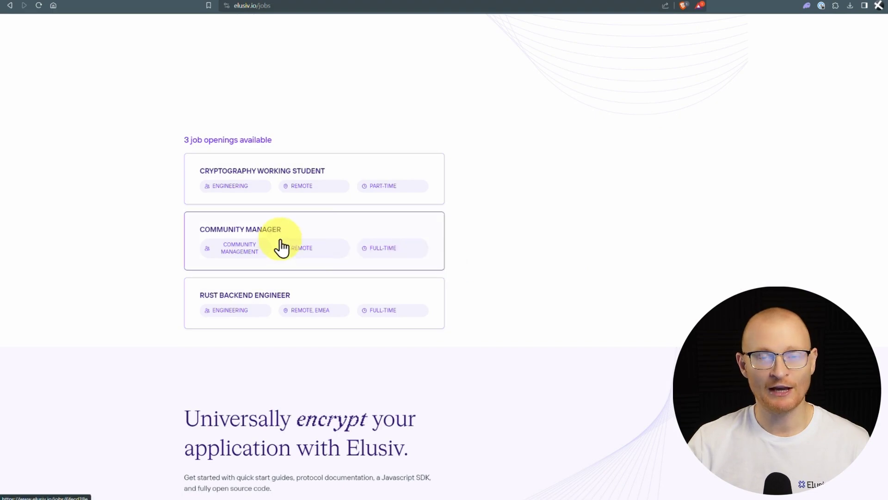
{"action": "scroll", "coordinate": [438, 251], "scroll_direction": "up", "scroll_amount": 5}
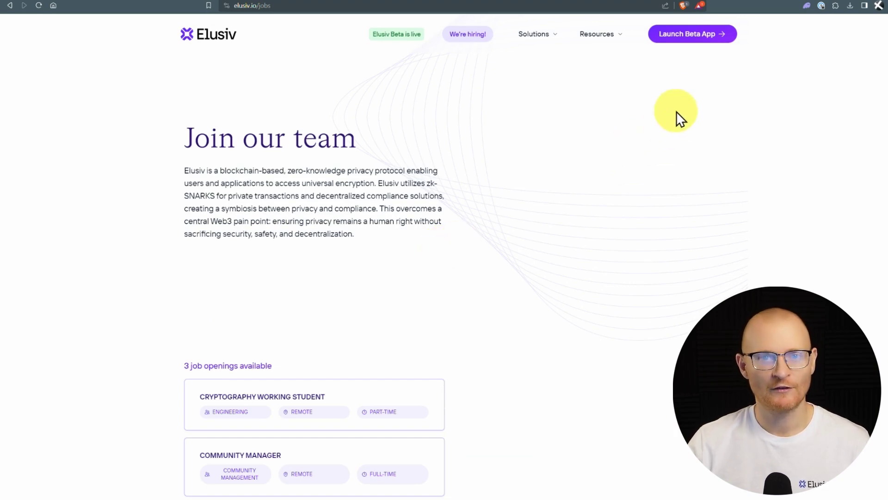
{"action": "left_click", "coordinate": [700, 35]}
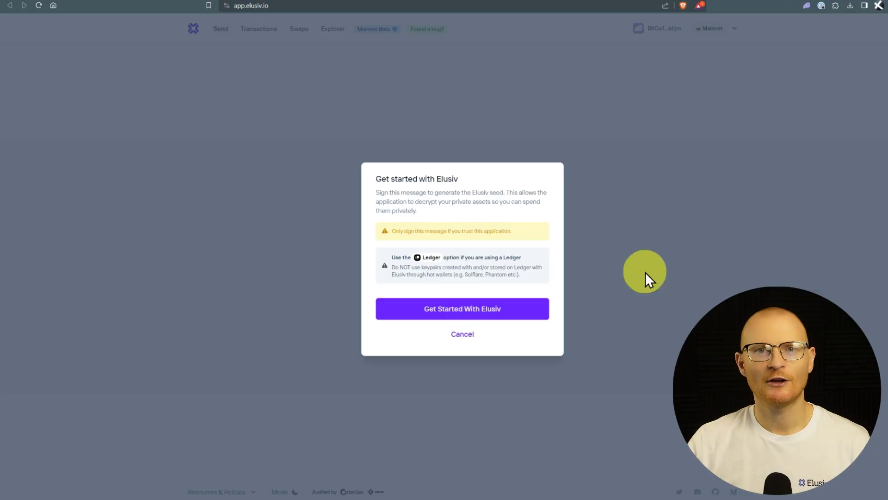
{"action": "left_click", "coordinate": [807, 5]}
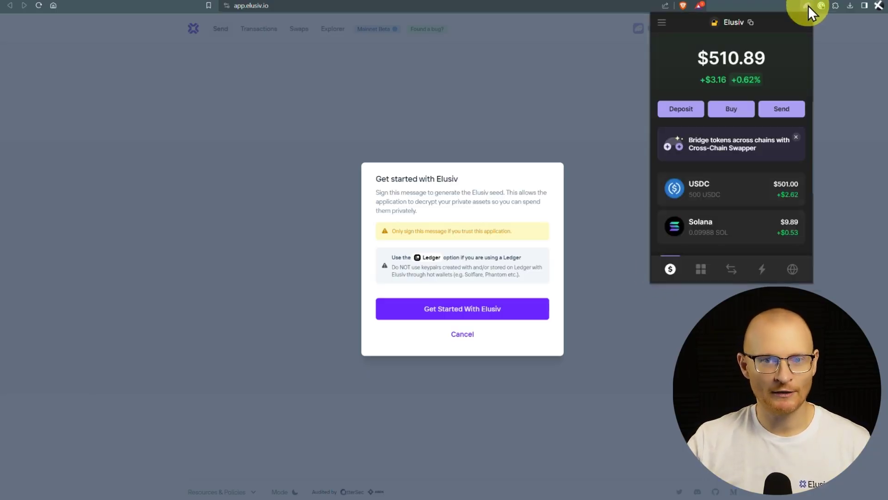
{"action": "left_click", "coordinate": [668, 25]}
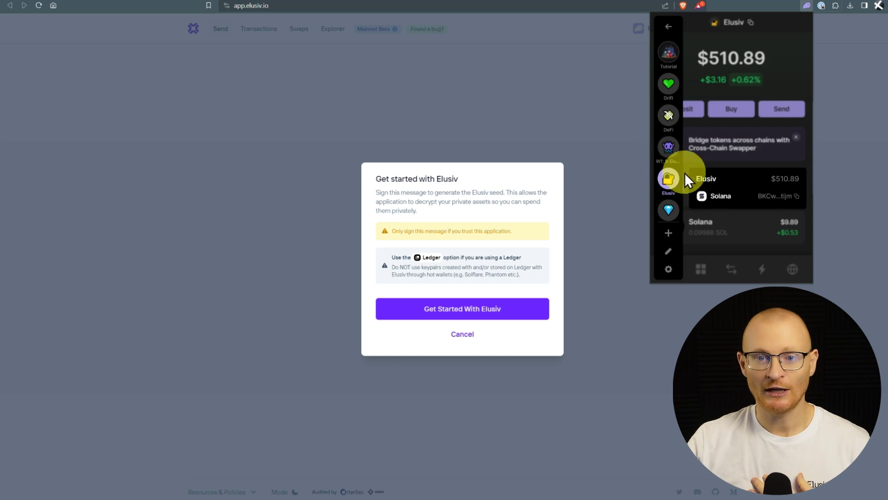
Step: Swap 100 USDC for about 0.99753 SOL in Phantom's Elusiv account
{"action": "left_click", "coordinate": [753, 234]}
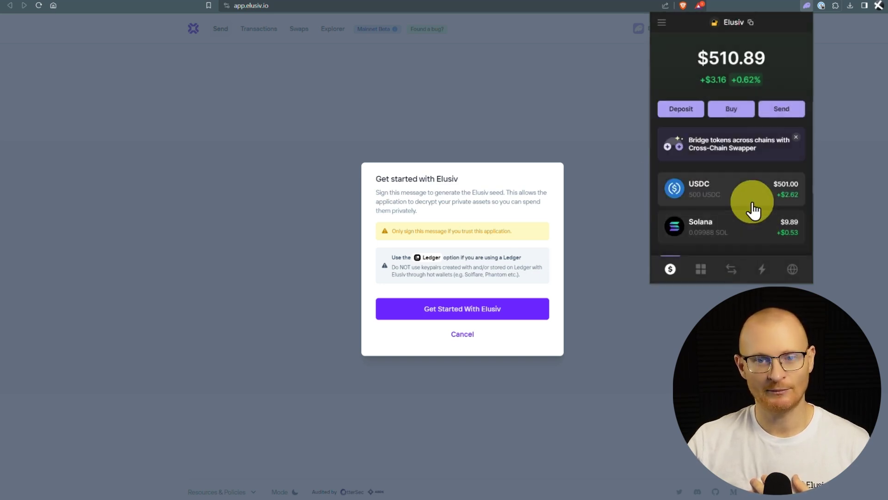
{"action": "left_click", "coordinate": [731, 269]}
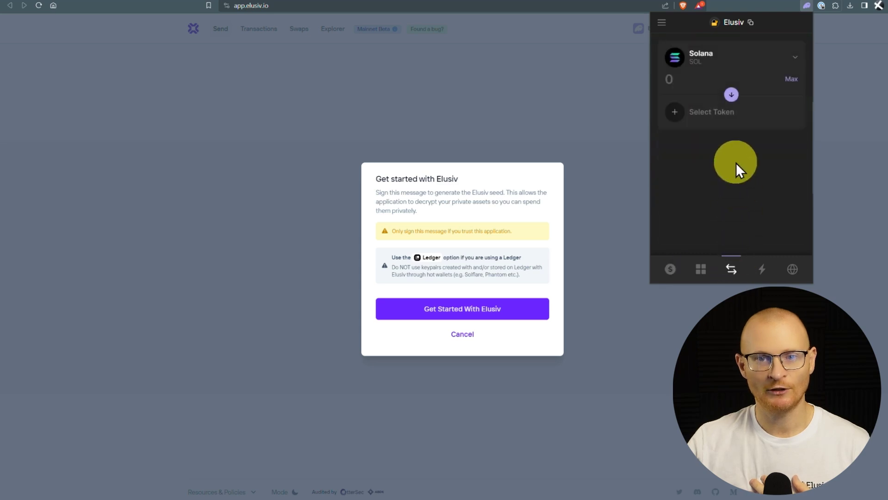
{"action": "left_click", "coordinate": [795, 58]}
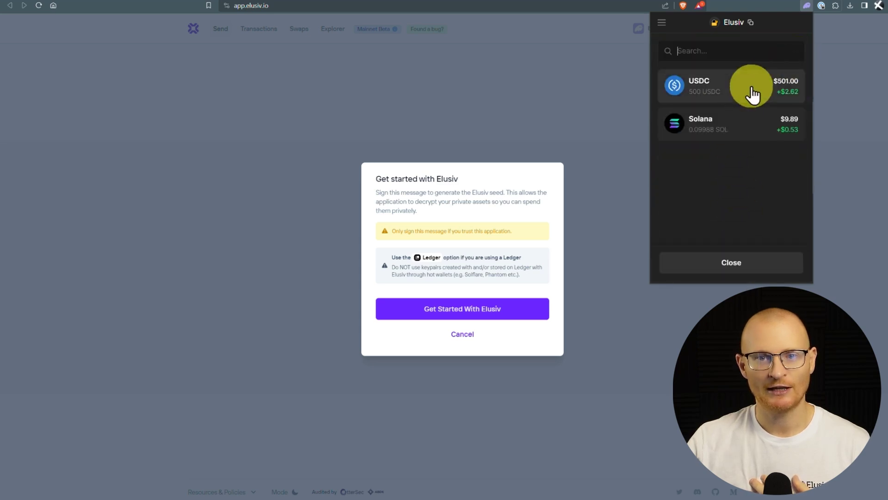
{"action": "left_click", "coordinate": [747, 92]}
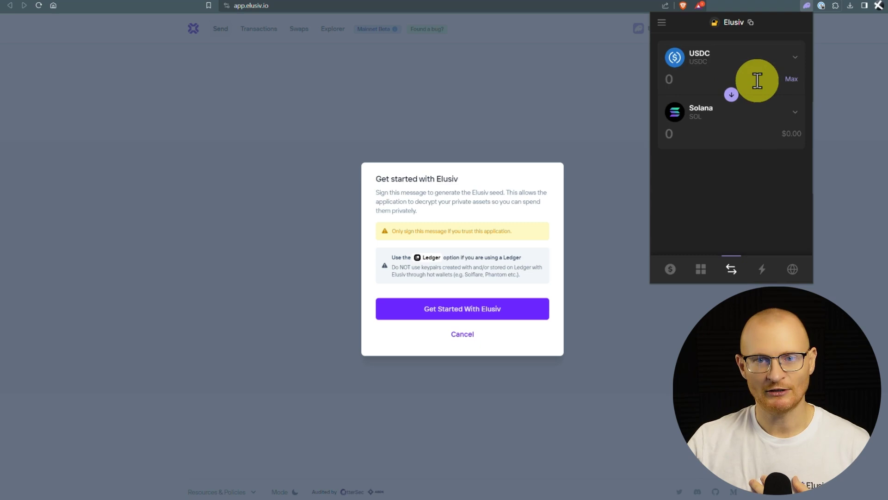
{"action": "left_click", "coordinate": [756, 80]}
{"action": "type", "text": "100"}
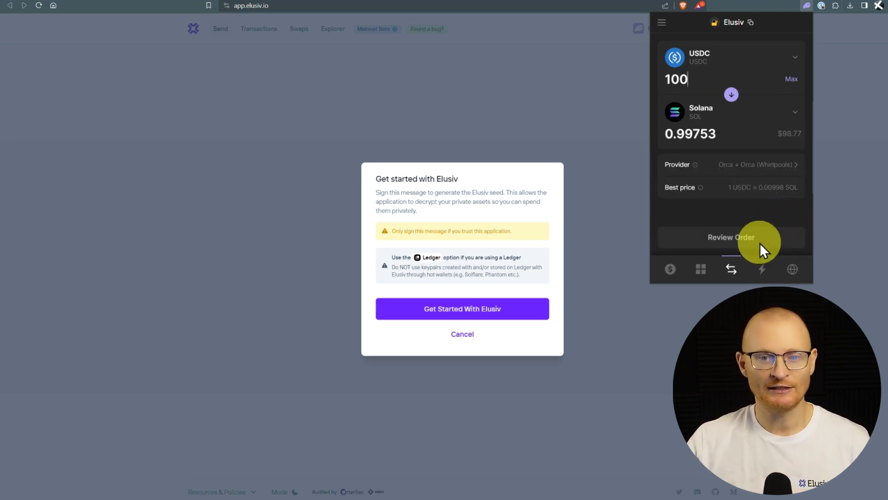
{"action": "left_click", "coordinate": [755, 246]}
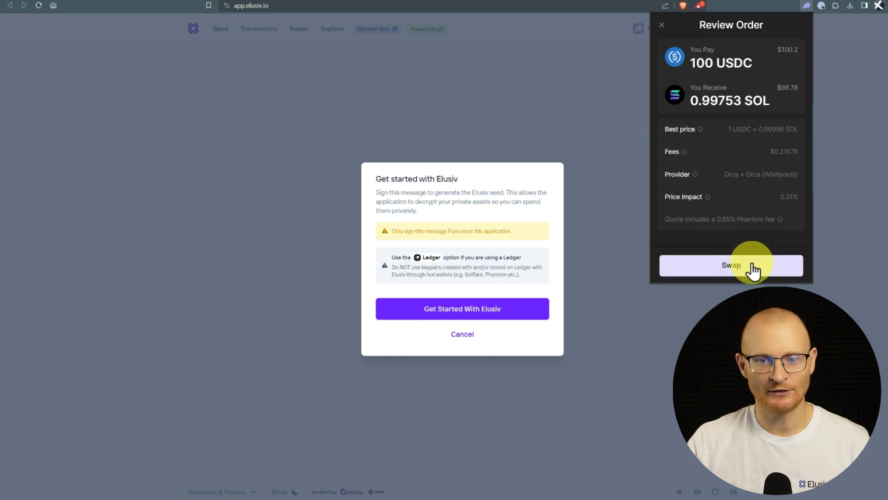
{"action": "left_click", "coordinate": [756, 265]}
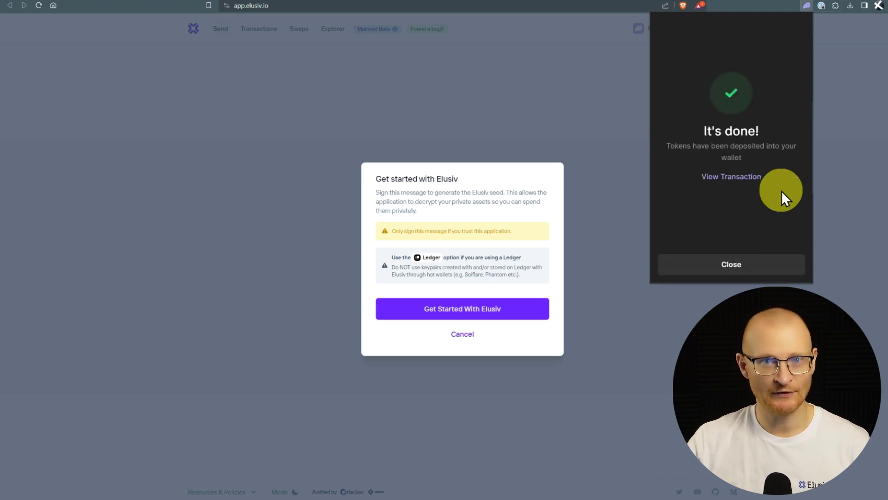
Step: Switch Phantom to the W1 account and back to Elusiv, then pick Phantom to connect
{"action": "left_click", "coordinate": [741, 261]}
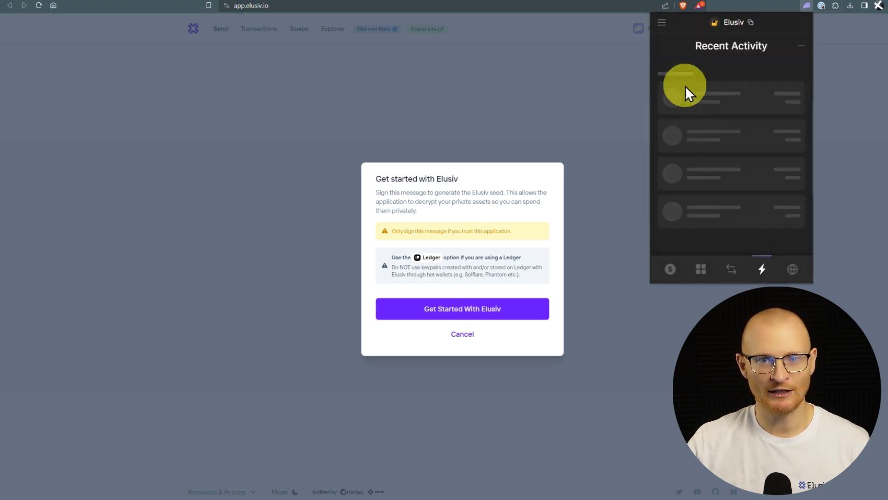
{"action": "left_click", "coordinate": [663, 27]}
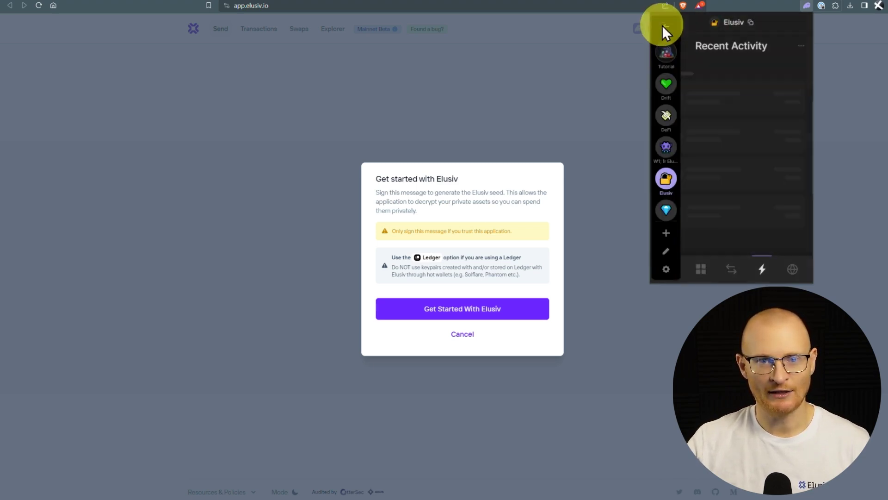
{"action": "left_click", "coordinate": [669, 149]}
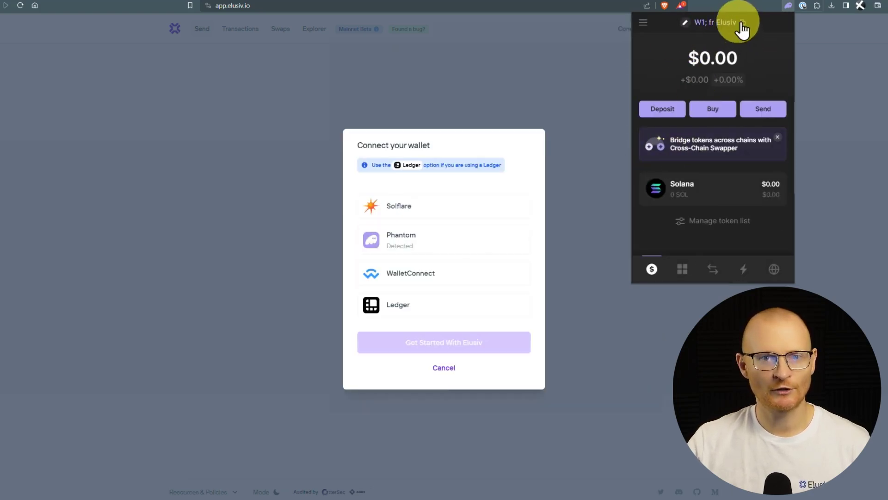
{"action": "left_click", "coordinate": [651, 20]}
{"action": "left_click", "coordinate": [652, 176]}
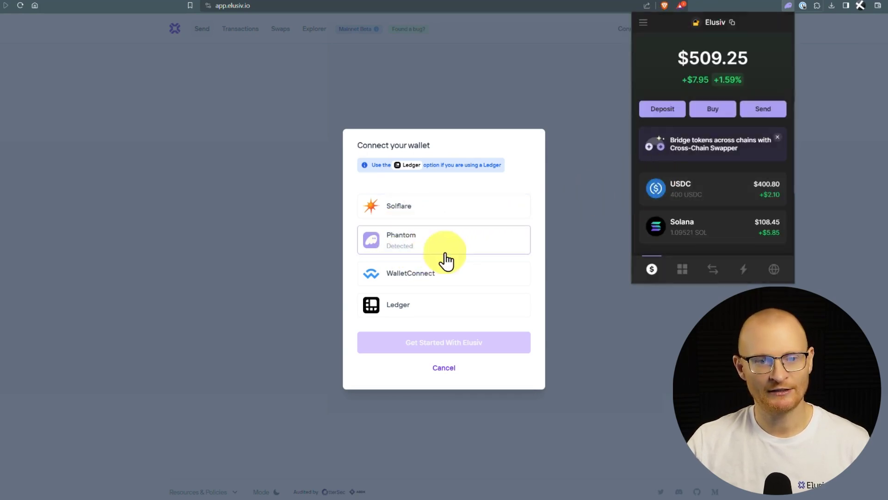
{"action": "left_click", "coordinate": [432, 244]}
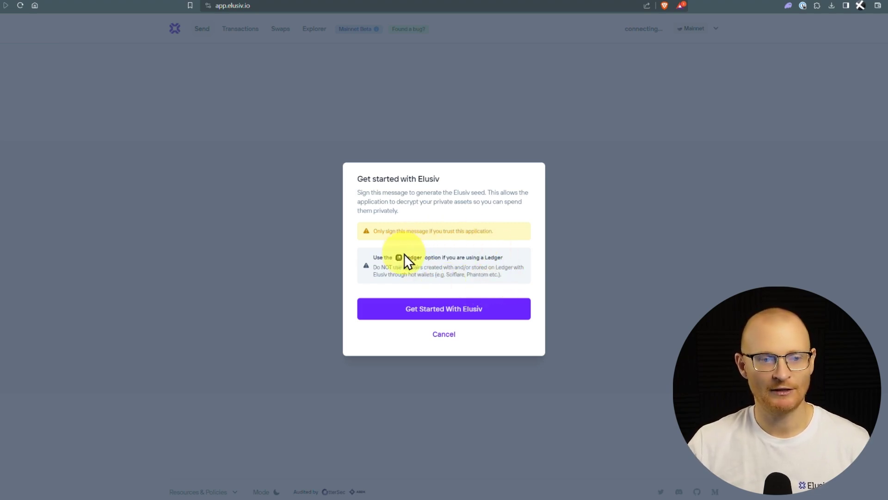
Step: Connect Phantom and sign the seed message, revealing a 3.4 SOL private balance
{"action": "left_click", "coordinate": [433, 303]}
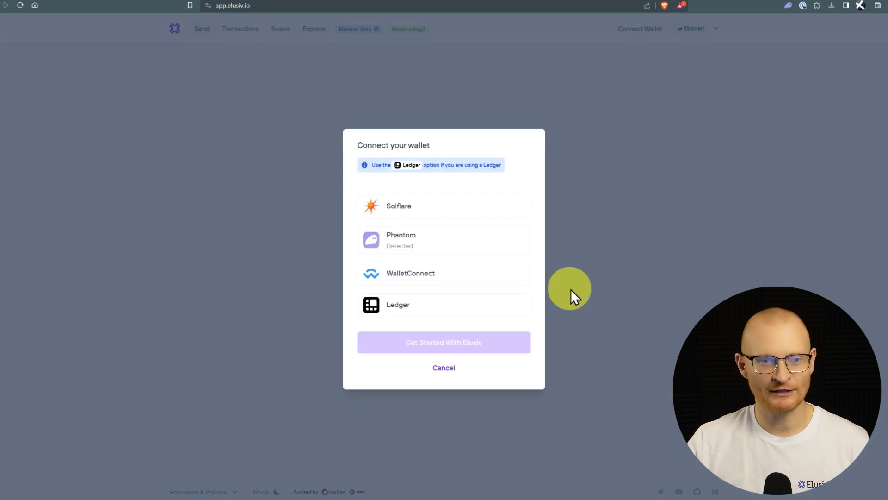
{"action": "left_click", "coordinate": [453, 248]}
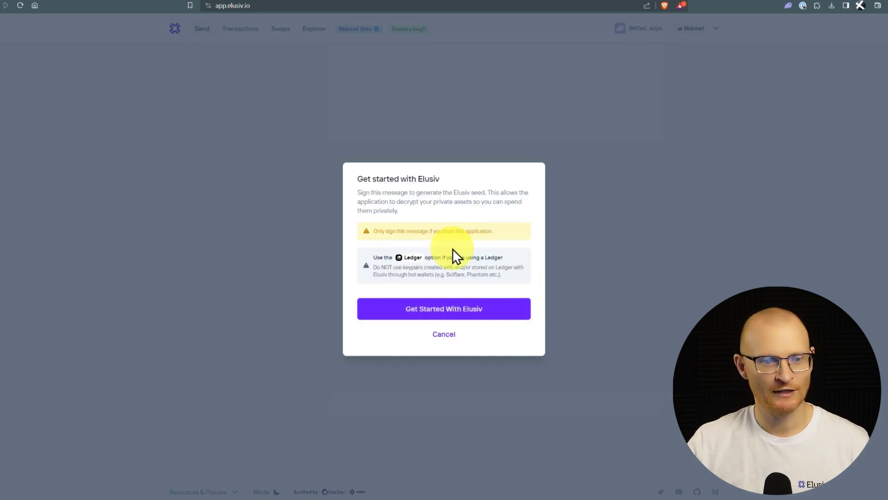
{"action": "left_click", "coordinate": [461, 315]}
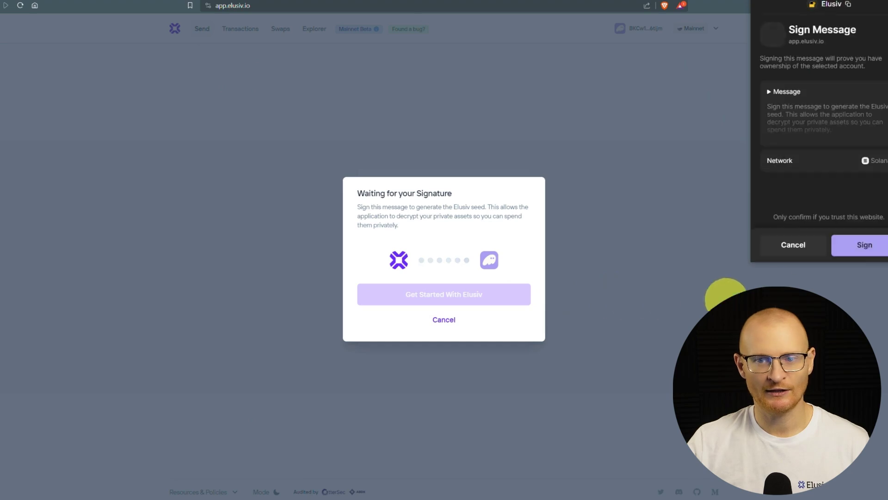
{"action": "left_click", "coordinate": [851, 246]}
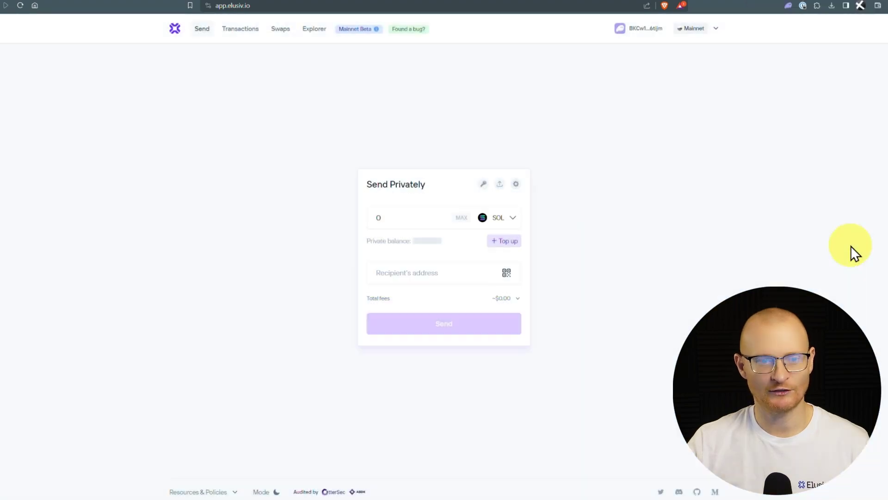
{"action": "left_click", "coordinate": [788, 9]}
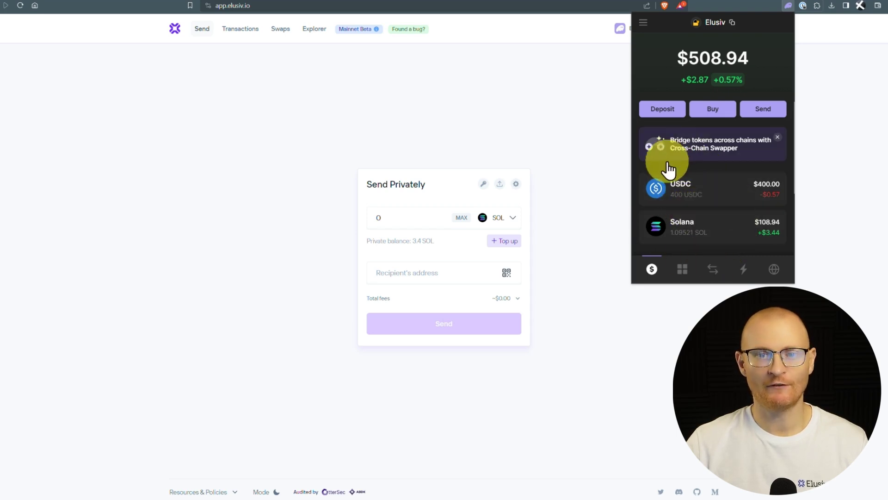
{"action": "left_click", "coordinate": [615, 202]}
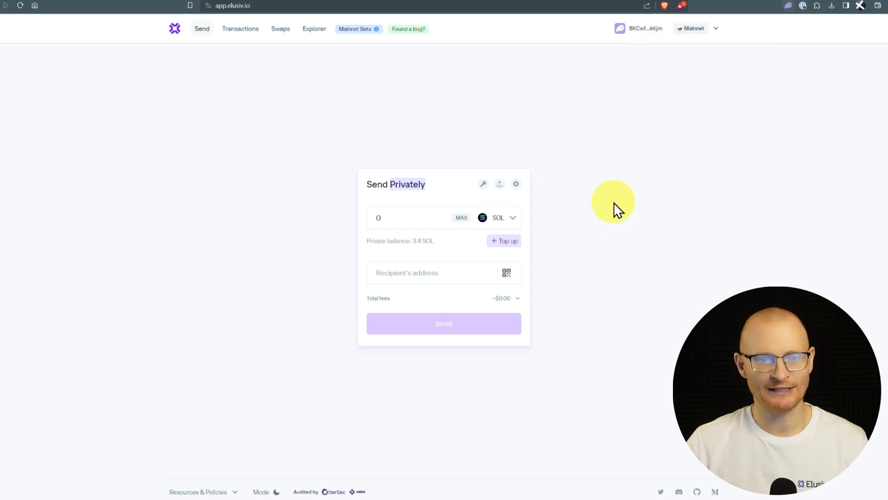
Step: Top up 0.5 SOL and approve it in Phantom, bringing the private balance to 3.9 SOL
{"action": "left_click", "coordinate": [510, 244]}
{"action": "double_click", "coordinate": [421, 257]}
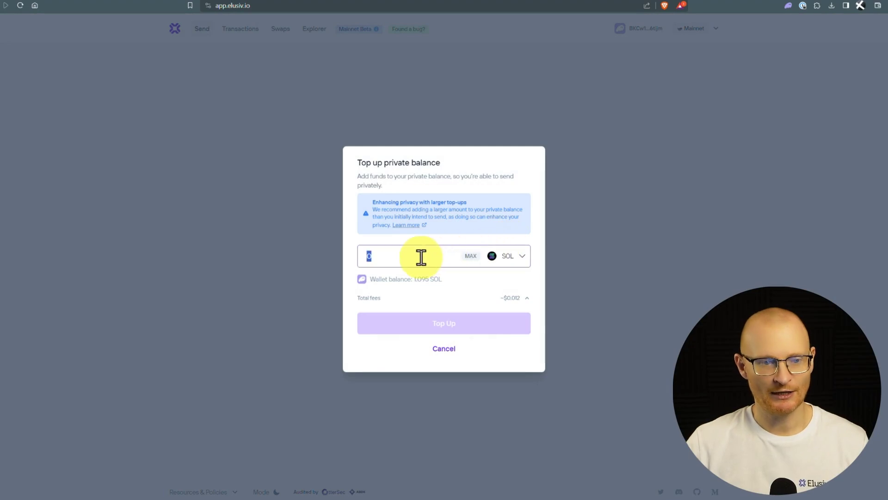
{"action": "type", "text": "0.5"}
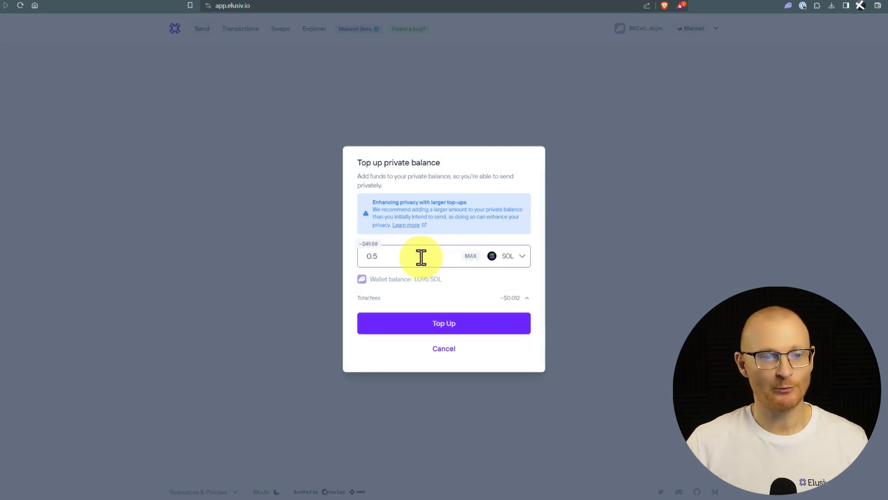
{"action": "left_click", "coordinate": [449, 324]}
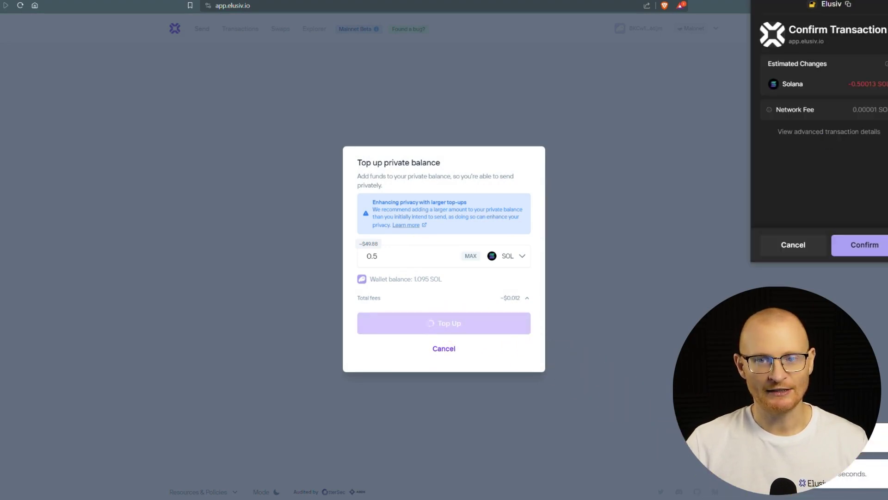
{"action": "left_click", "coordinate": [841, 247]}
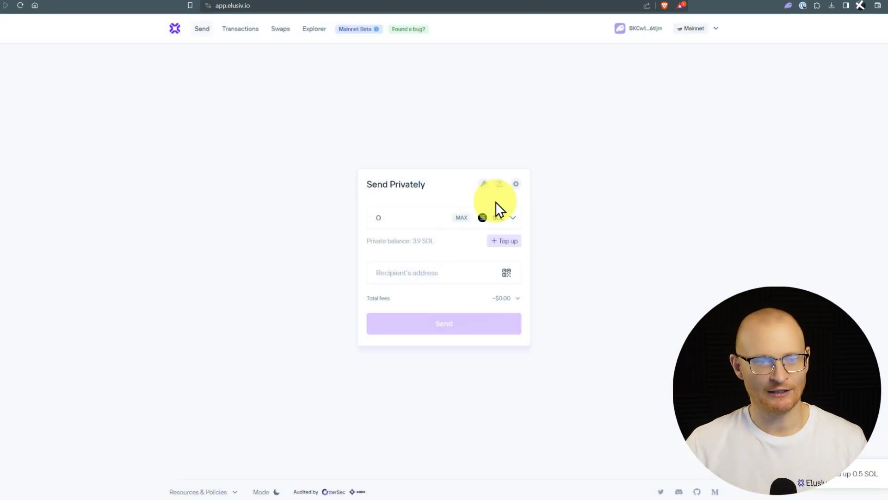
Step: Select USD Coin as the token and top up 250 USDC, reaching a 250.00 USDC private balance
{"action": "left_click", "coordinate": [514, 220]}
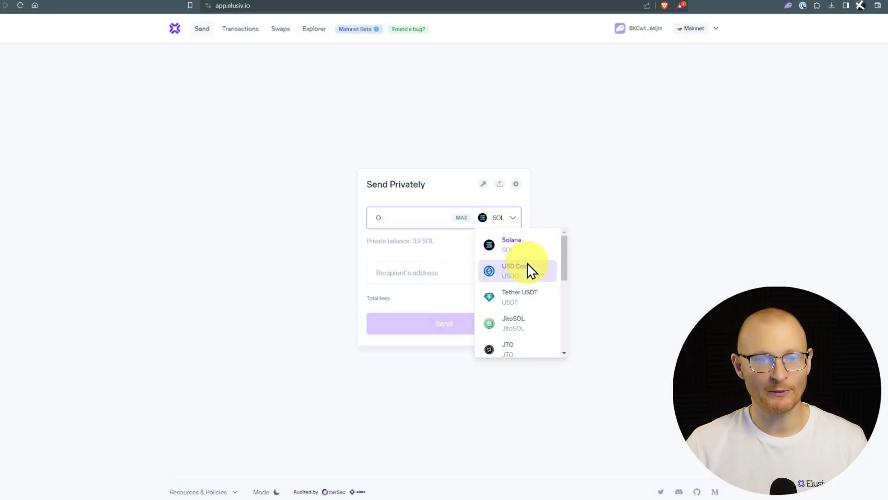
{"action": "left_click_drag", "start_coordinate": [565, 259], "coordinate": [576, 233]}
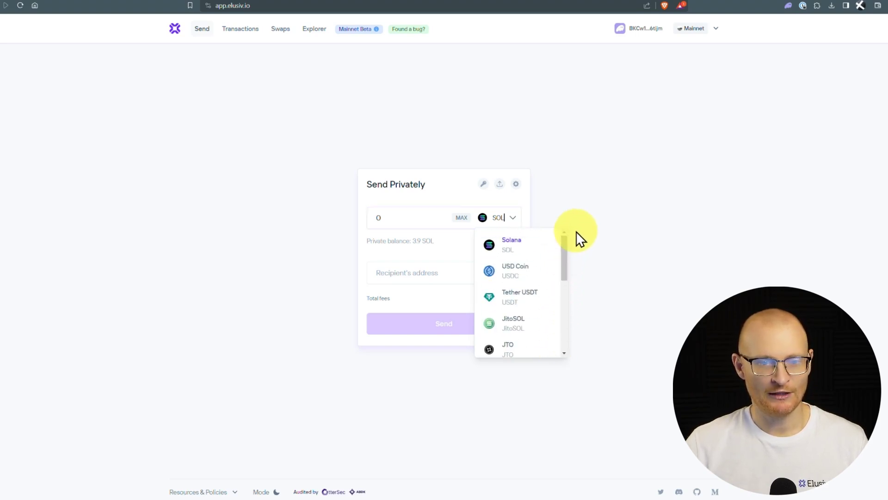
{"action": "left_click", "coordinate": [568, 207]}
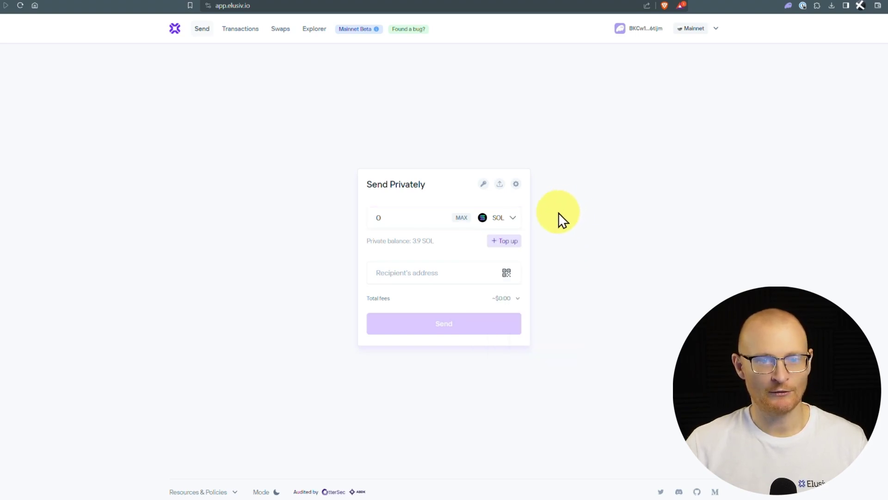
{"action": "left_click", "coordinate": [511, 221]}
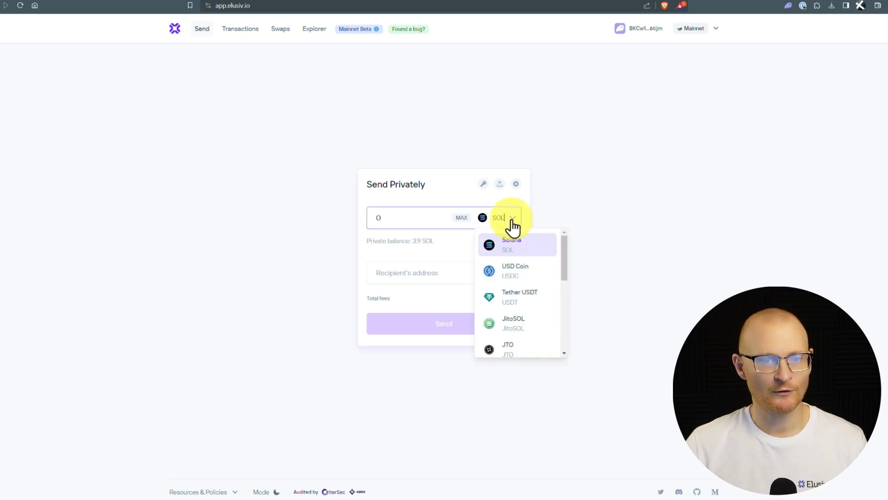
{"action": "left_click", "coordinate": [518, 270]}
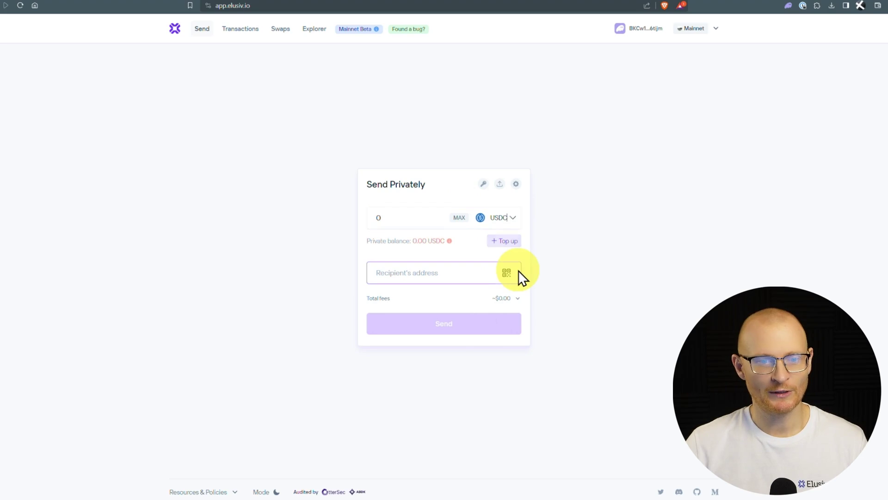
{"action": "left_click", "coordinate": [506, 241]}
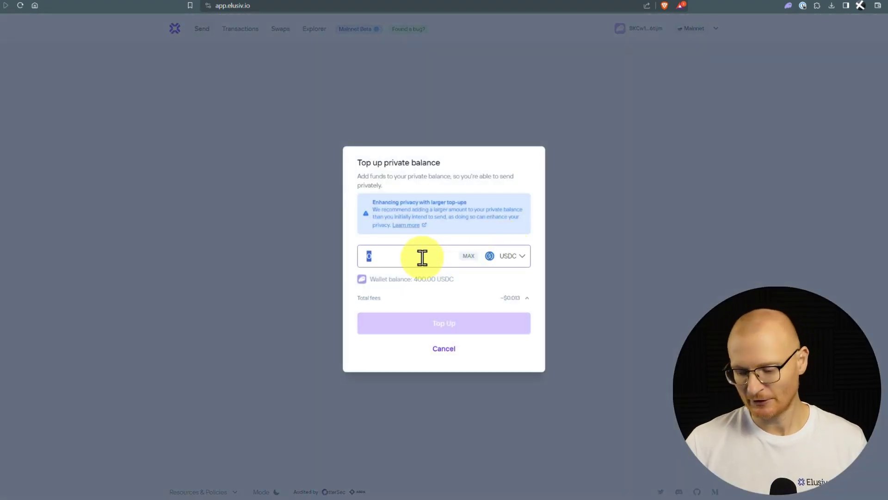
{"action": "type", "text": "250"}
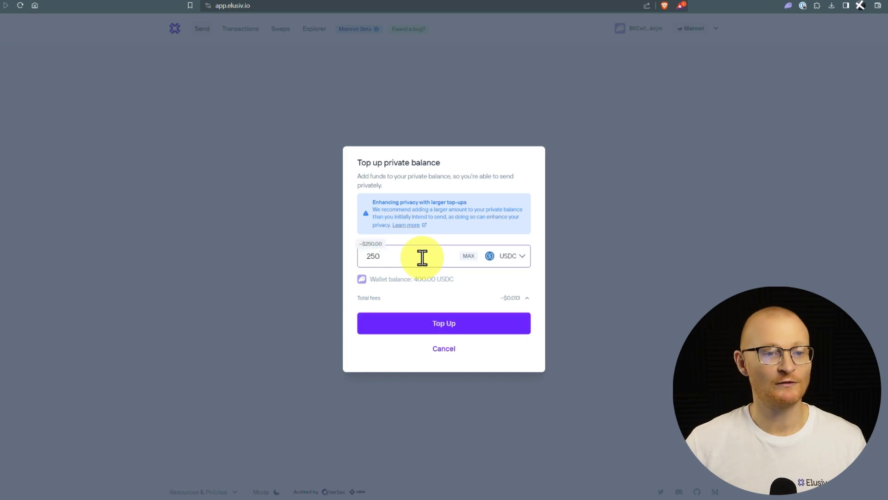
{"action": "left_click", "coordinate": [451, 326]}
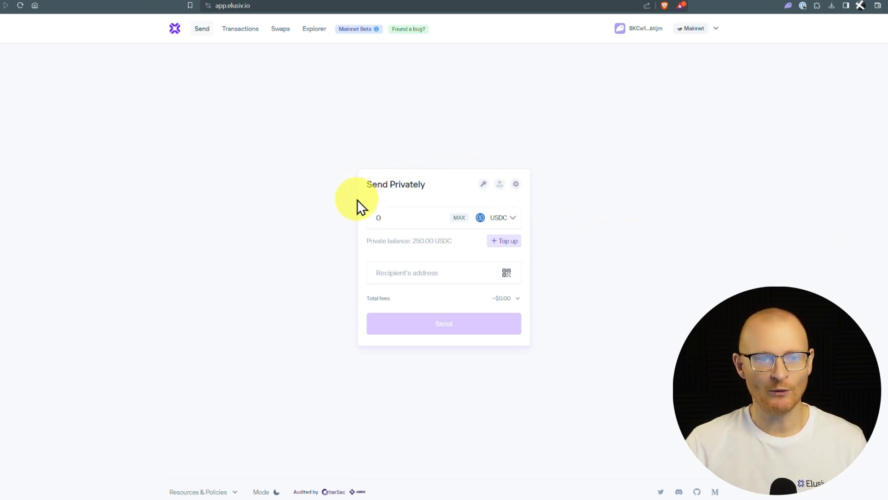
Step: Paste the W1 account's address, copied from Phantom, as the private send recipient
{"action": "left_click", "coordinate": [786, 7]}
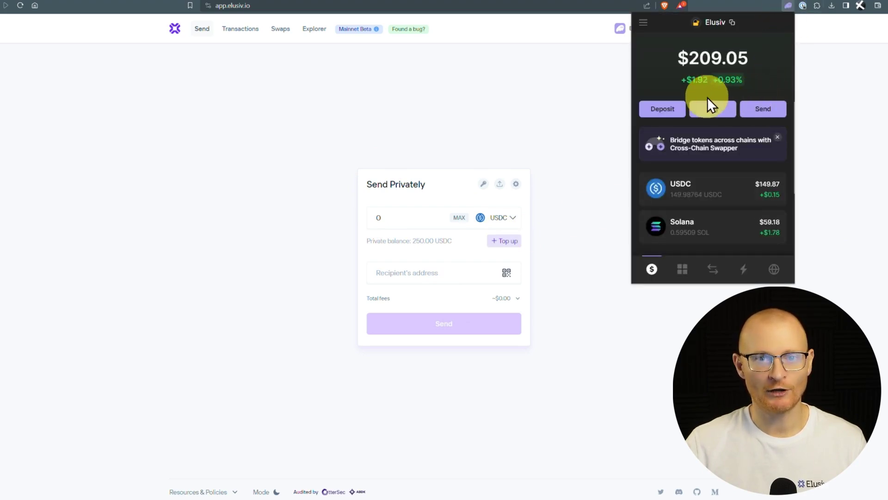
{"action": "left_click", "coordinate": [643, 24]}
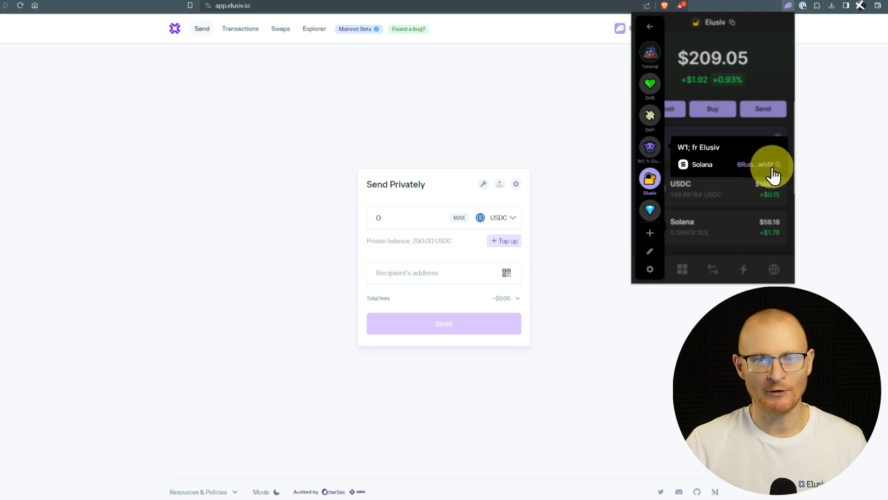
{"action": "left_click", "coordinate": [779, 166]}
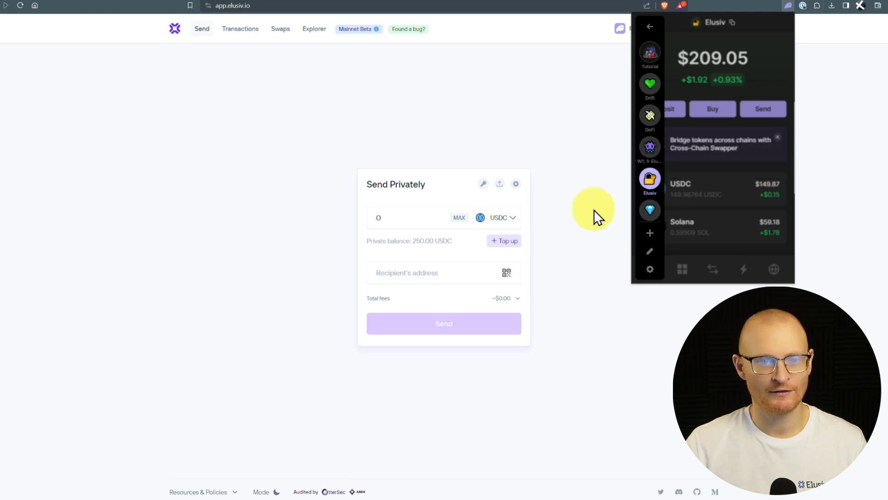
{"action": "left_click", "coordinate": [433, 273]}
{"action": "key", "text": "ctrl+v"}
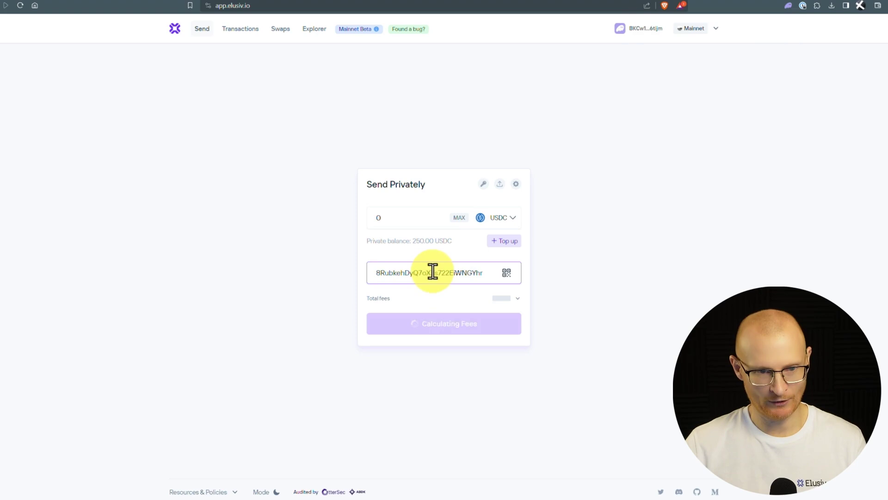
{"action": "left_click", "coordinate": [472, 273]}
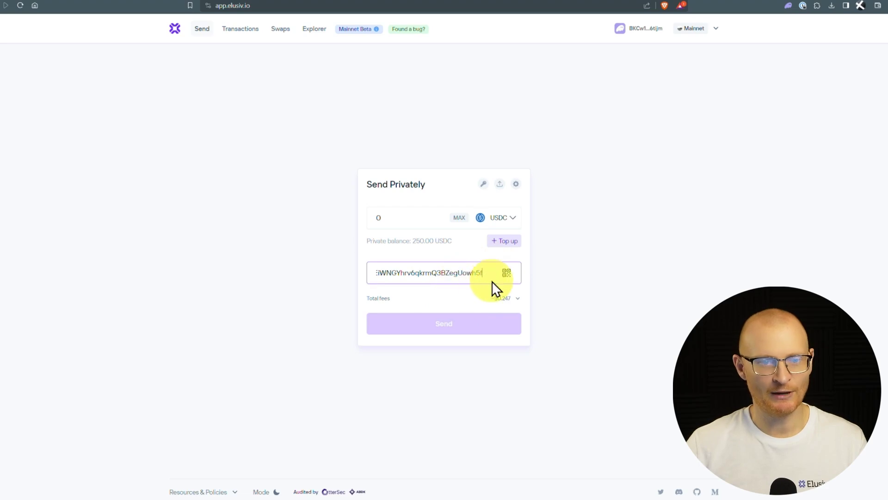
{"action": "left_click", "coordinate": [402, 220]}
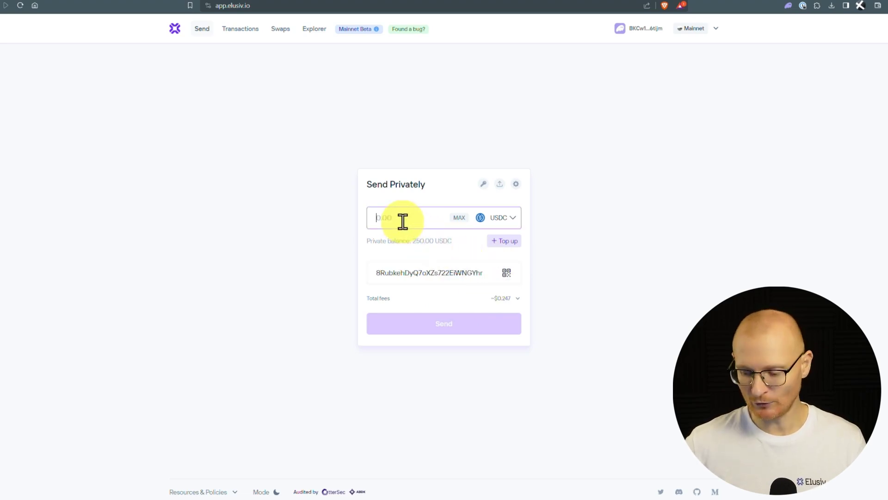
Step: Send 150 USDC privately to W1 after reviewing the fee breakdown, leaving 99.75 USDC
{"action": "type", "text": "150"}
{"action": "left_click", "coordinate": [442, 324]}
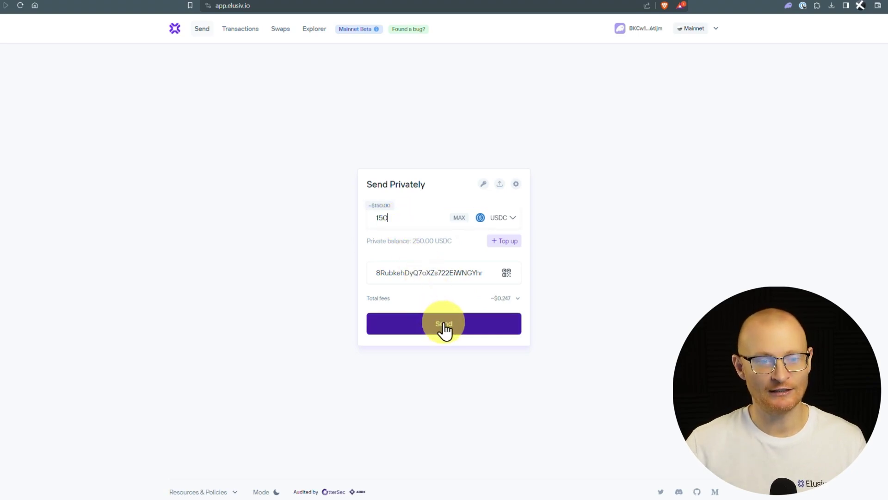
{"action": "left_click", "coordinate": [517, 298]}
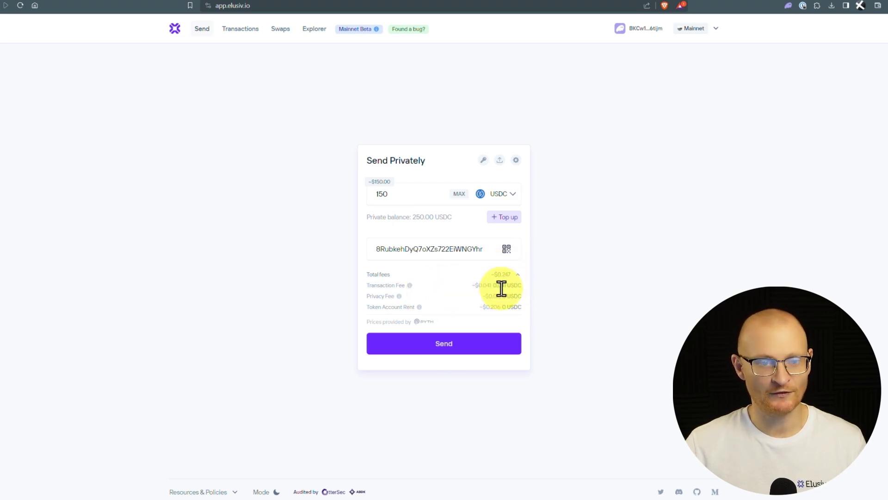
{"action": "mouse_move", "coordinate": [399, 298]}
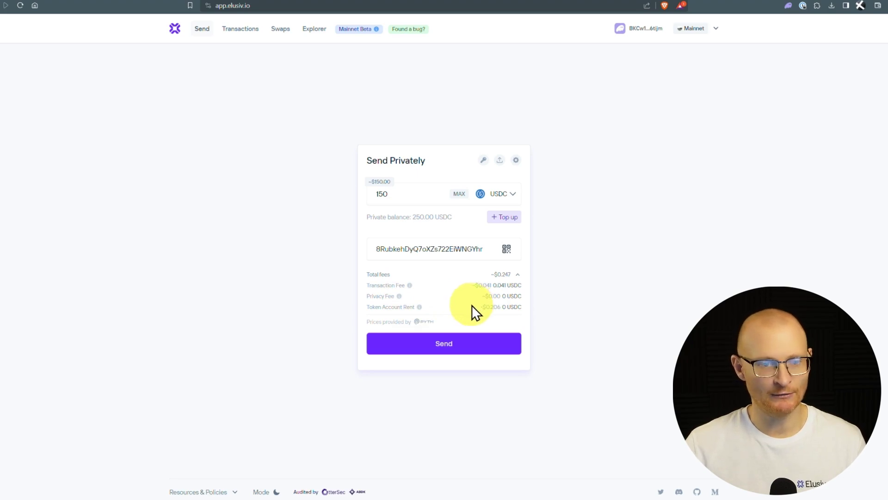
{"action": "mouse_move", "coordinate": [418, 309]}
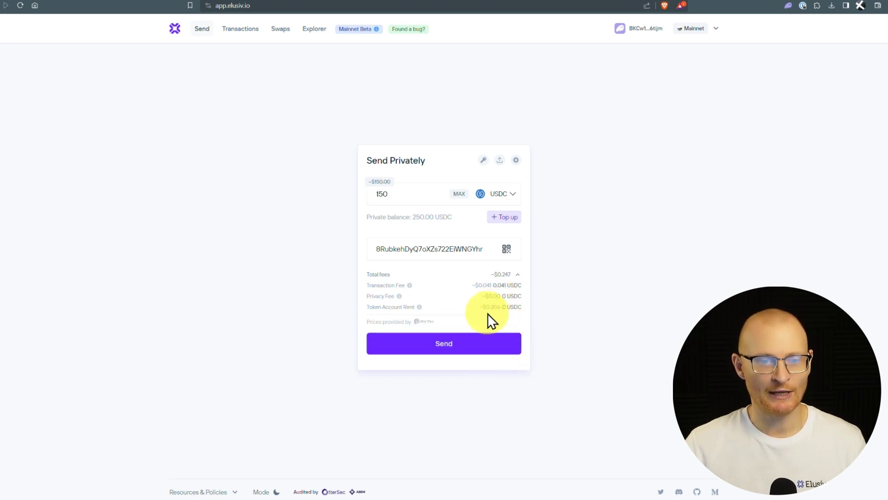
{"action": "left_click", "coordinate": [466, 340]}
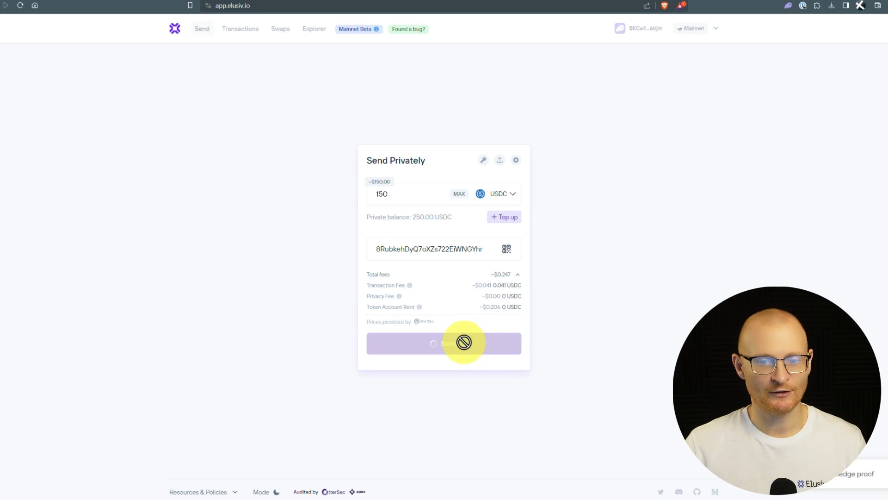
{"action": "left_click", "coordinate": [478, 344]}
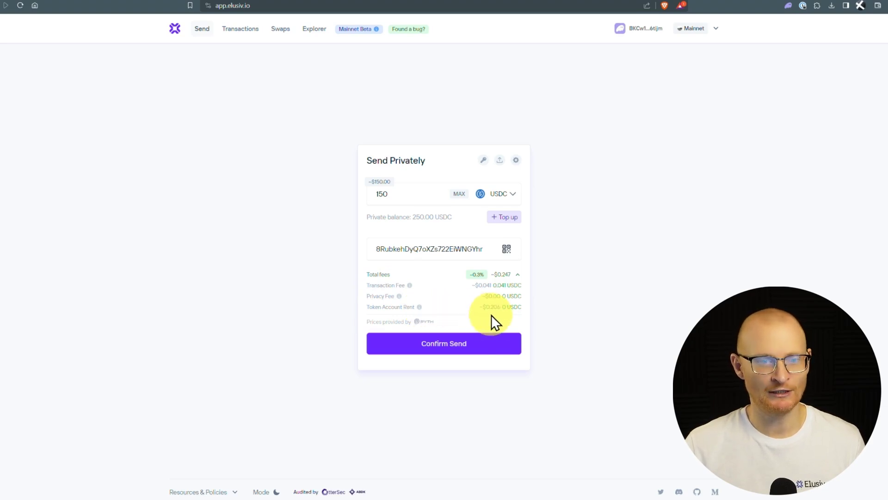
{"action": "left_click", "coordinate": [490, 343]}
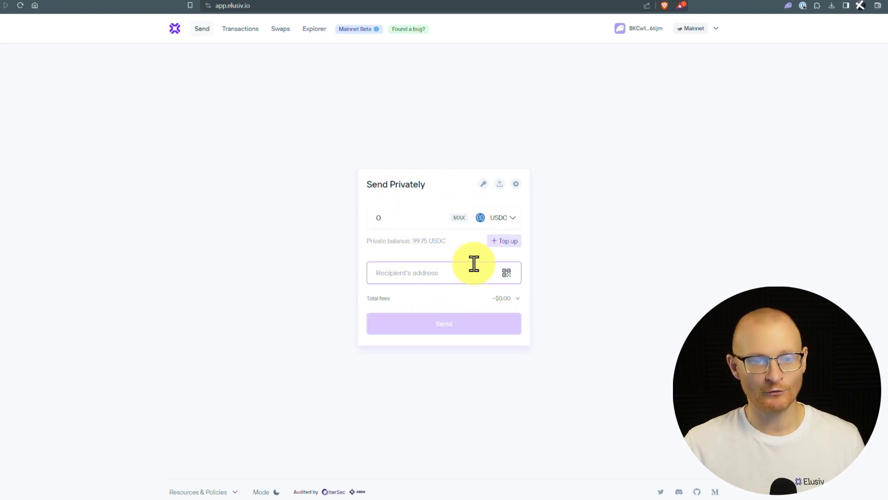
Step: Check the transaction history's -150.21 USDC send and three top-ups, then return to Send Privately
{"action": "left_click", "coordinate": [242, 31]}
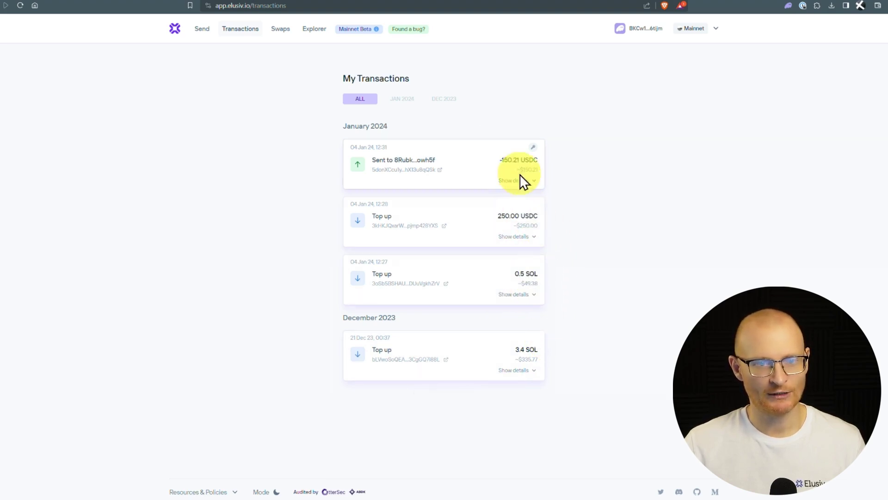
{"action": "left_click", "coordinate": [204, 31]}
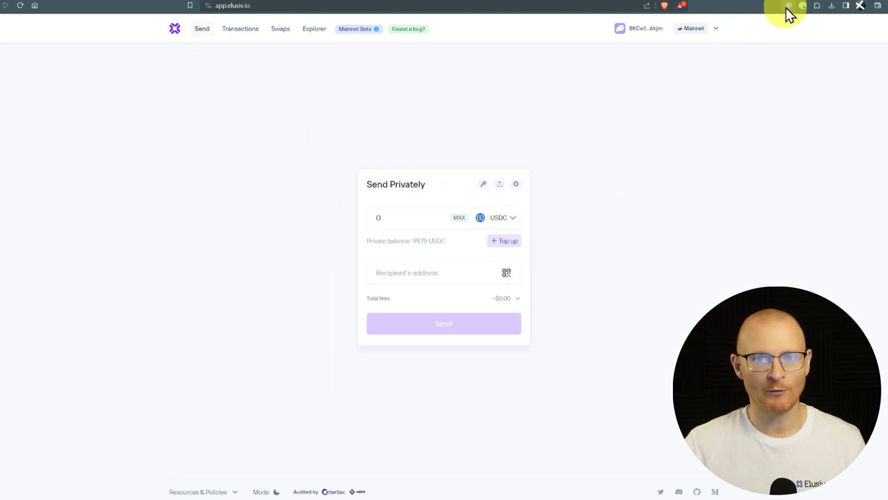
Step: In Phantom, switch to the W1 account and then back to the Elusiv account
{"action": "left_click", "coordinate": [785, 7]}
{"action": "left_click", "coordinate": [644, 25]}
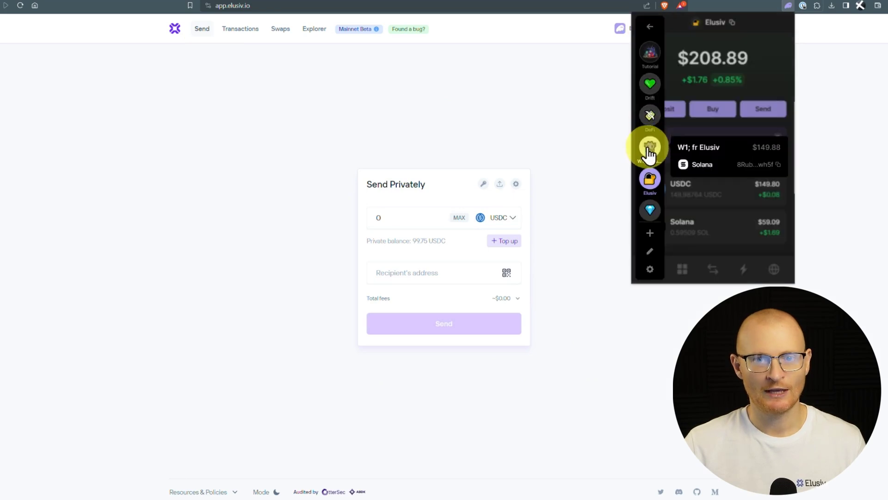
{"action": "left_click", "coordinate": [649, 147]}
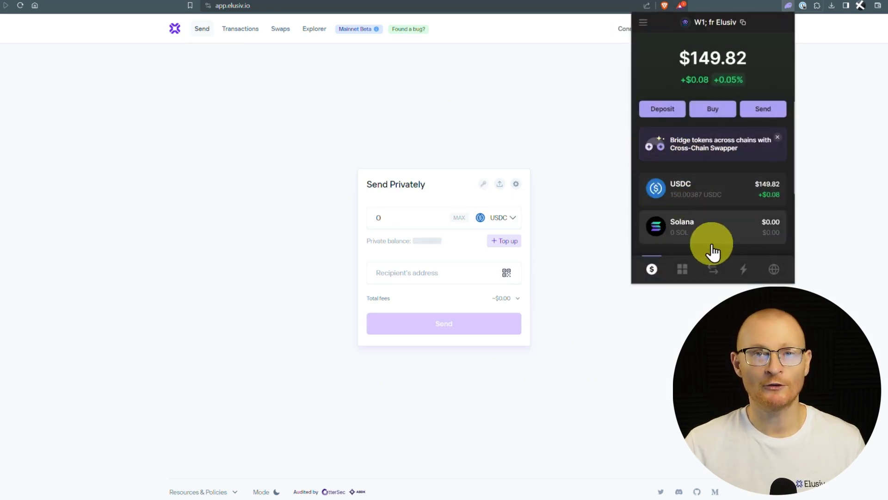
{"action": "left_click", "coordinate": [642, 24]}
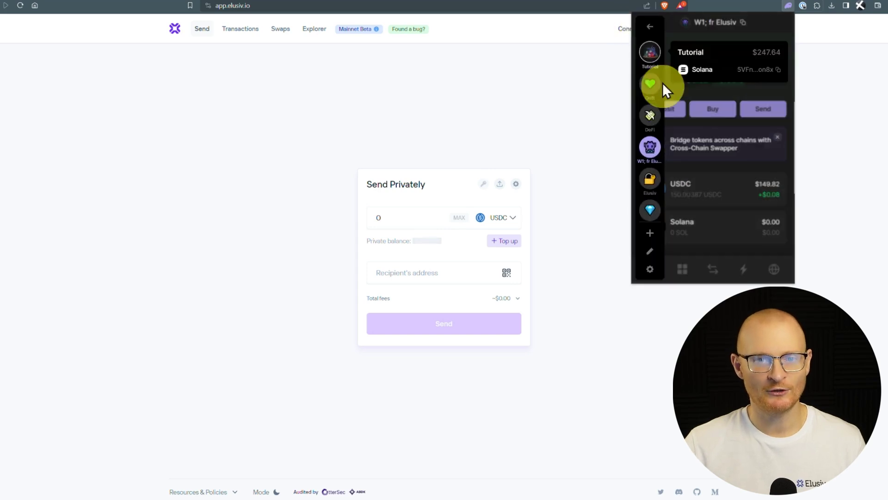
{"action": "left_click", "coordinate": [650, 183]}
{"action": "left_click", "coordinate": [571, 135]}
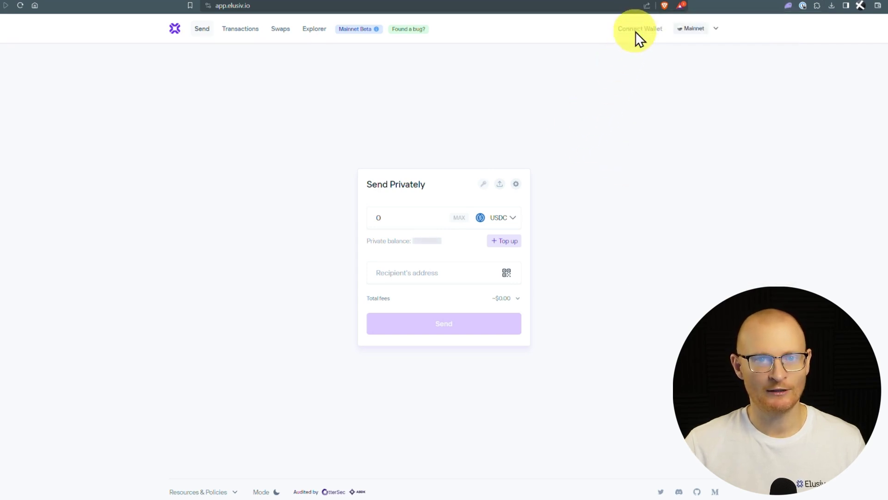
Step: Reconnect Phantom to Elusiv and sign the message to show the 3.9 SOL private balance
{"action": "left_click", "coordinate": [635, 31]}
{"action": "left_click", "coordinate": [451, 242]}
{"action": "left_click", "coordinate": [469, 307]}
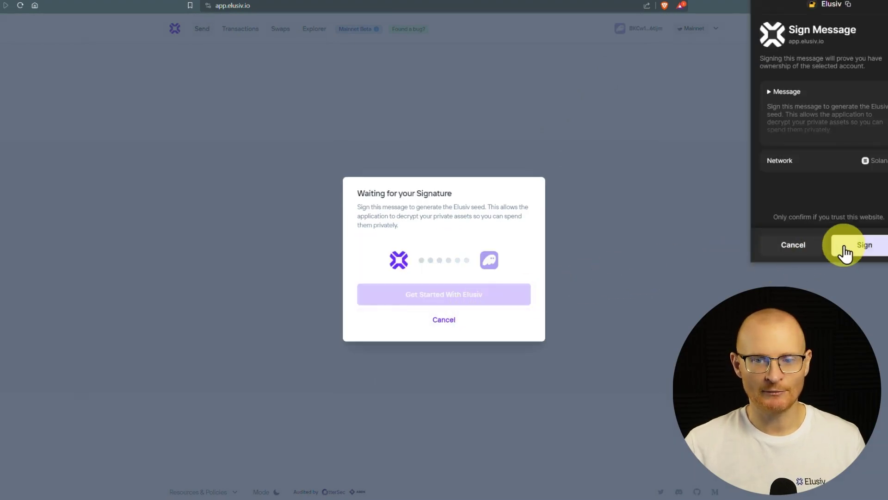
{"action": "left_click", "coordinate": [844, 248]}
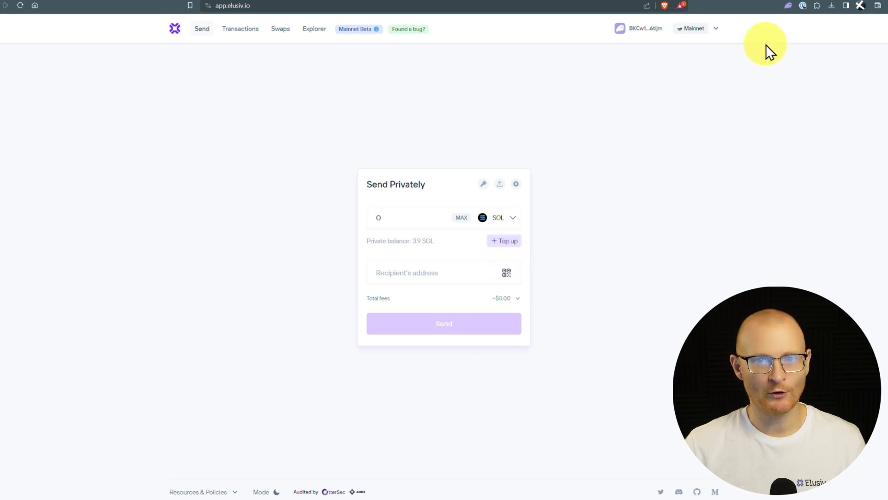
Step: Copy the W1 account's address from Phantom and paste it as the recipient's address
{"action": "left_click", "coordinate": [789, 6]}
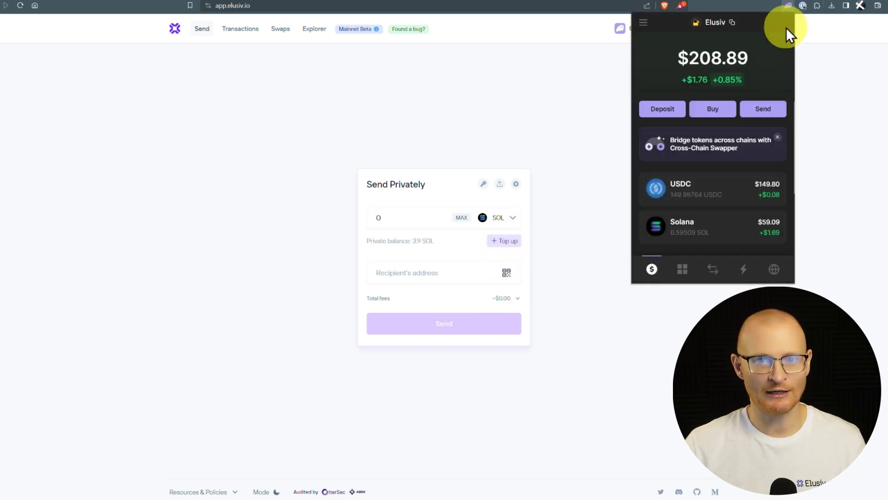
{"action": "left_click", "coordinate": [644, 23]}
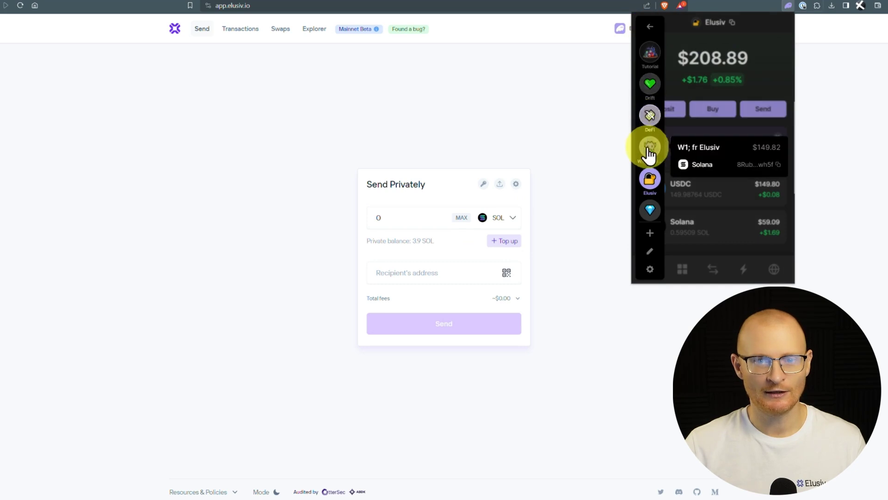
{"action": "left_click", "coordinate": [779, 170]}
{"action": "left_click", "coordinate": [432, 276]}
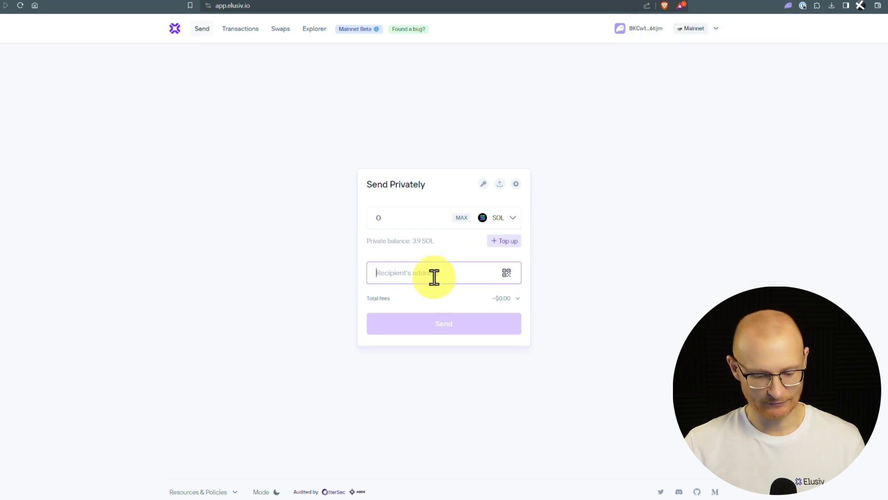
{"action": "key", "text": "ctrl+v"}
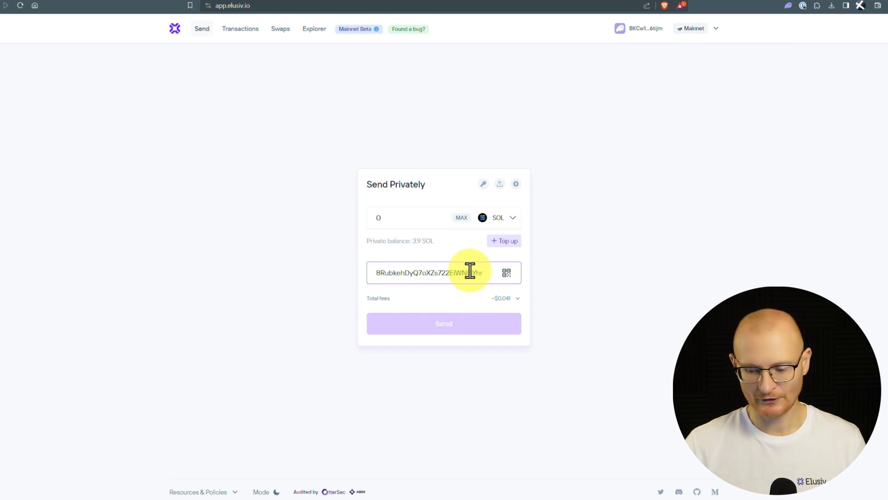
{"action": "key", "text": "End"}
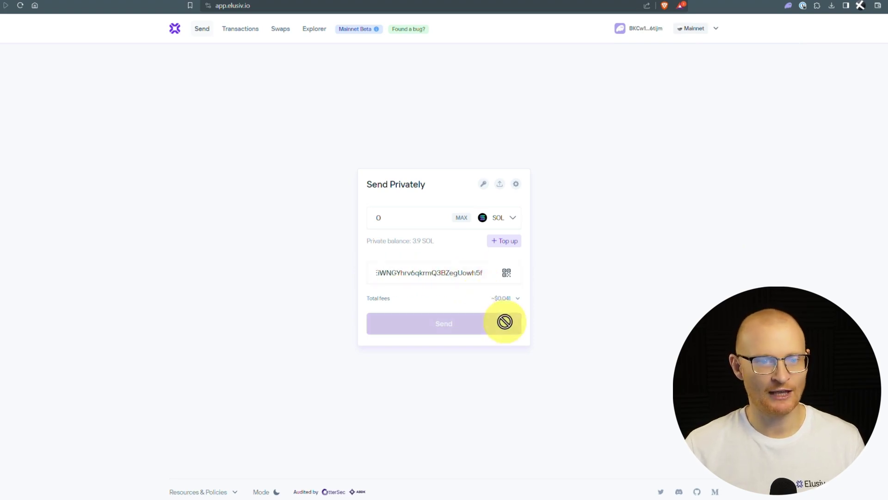
Step: Set the amount to 1 SOL, then send and confirm the private transfer
{"action": "left_click", "coordinate": [412, 220]}
{"action": "double_click", "coordinate": [412, 221]}
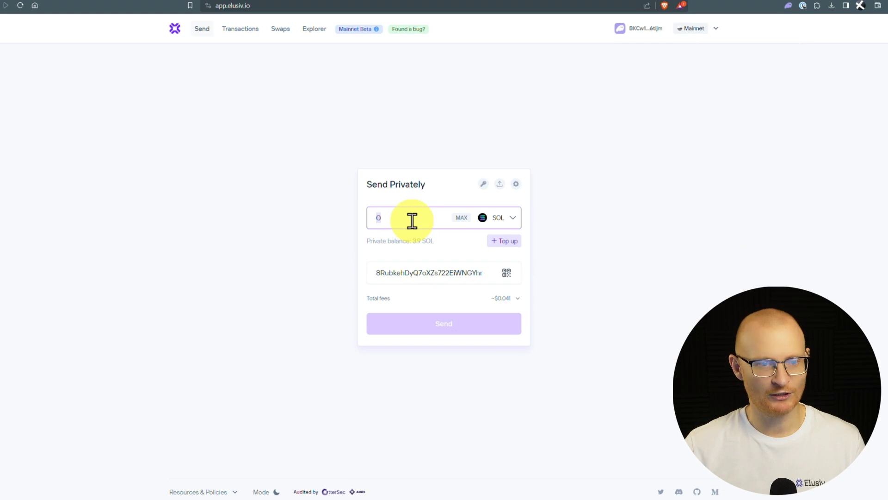
{"action": "type", "text": "1"}
{"action": "left_click", "coordinate": [464, 324]}
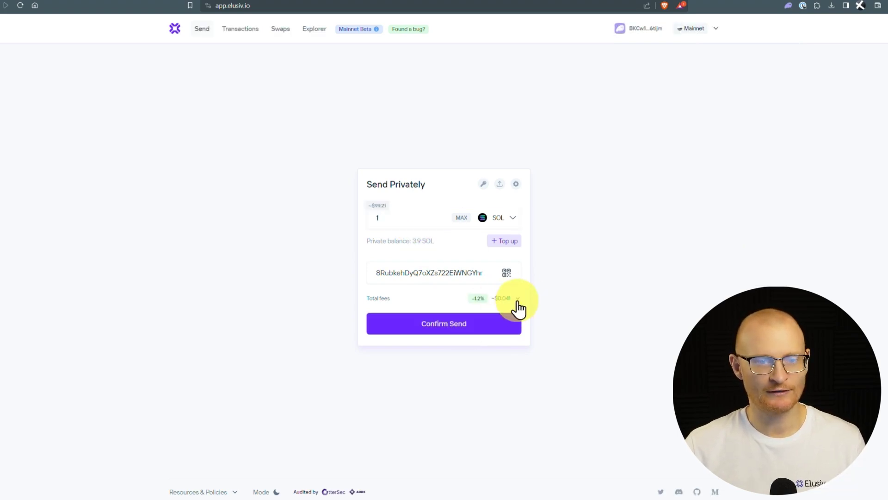
{"action": "left_click", "coordinate": [476, 323]}
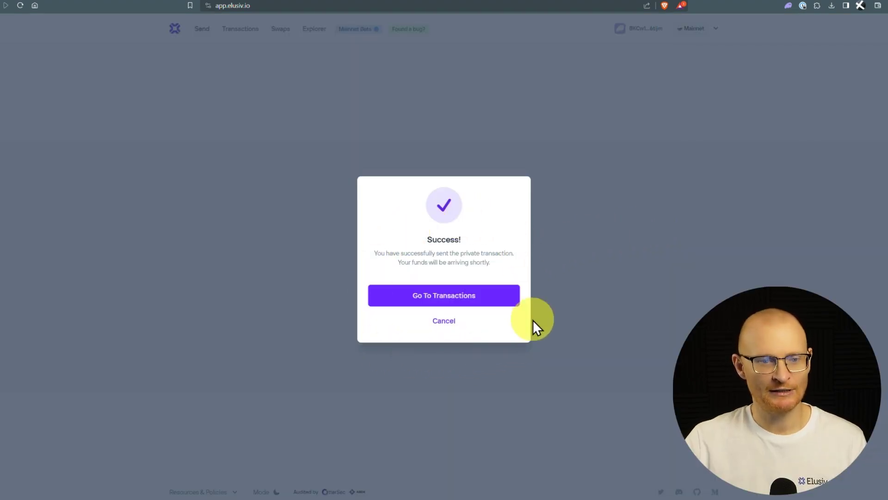
Step: Open the transaction history with the 1 SOL and 150.21 USDC sends, then switch Phantom to the receiving account
{"action": "left_click", "coordinate": [472, 296]}
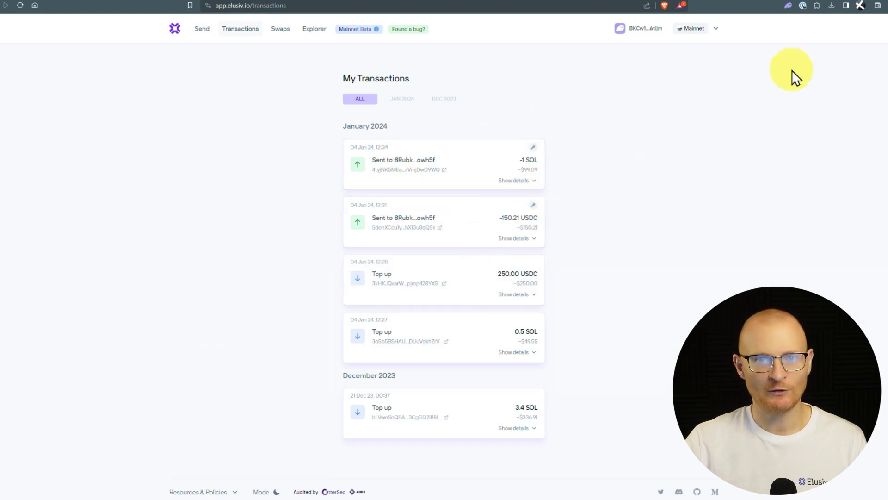
{"action": "left_click", "coordinate": [791, 6]}
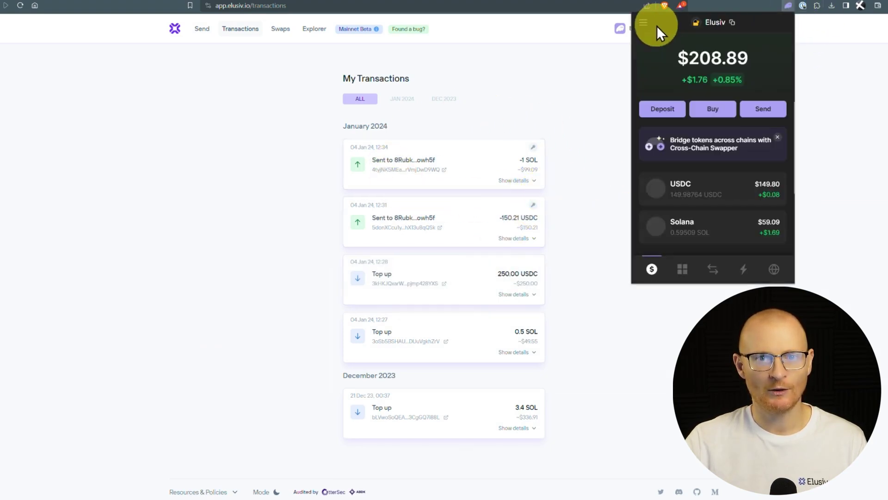
{"action": "left_click", "coordinate": [648, 27]}
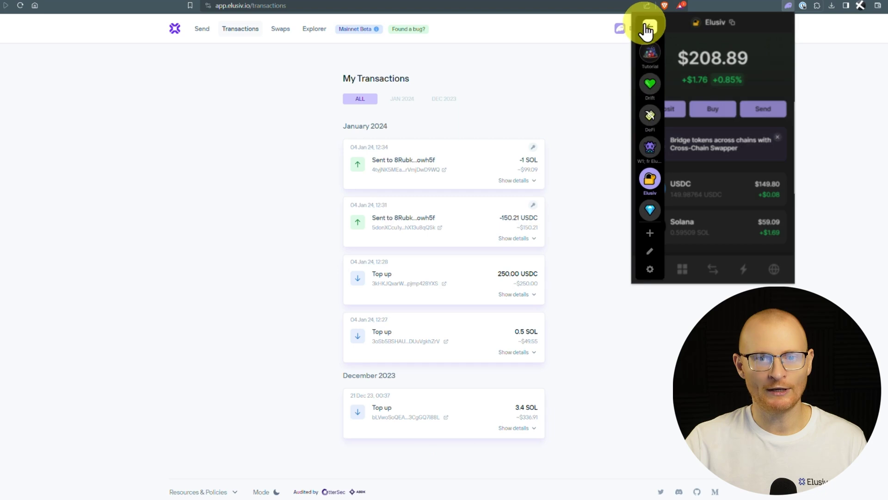
{"action": "left_click", "coordinate": [651, 152]}
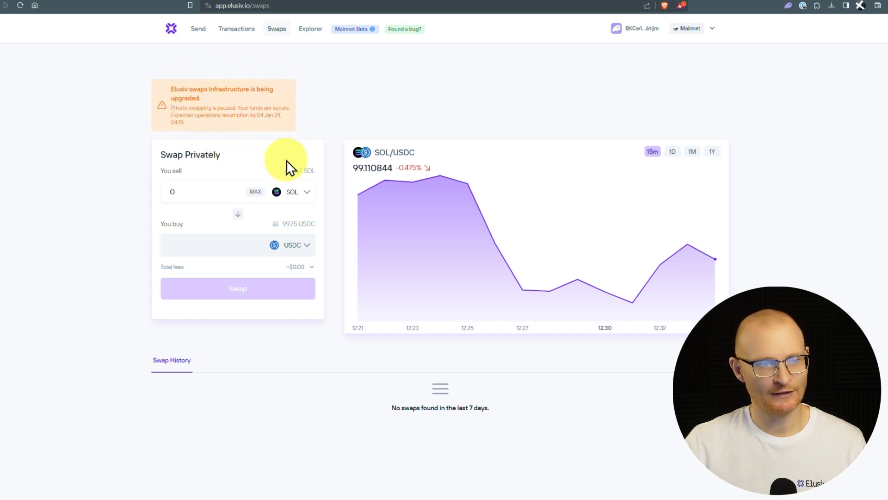
Step: Fill the swap's You sell field with the full 2.899 SOL balance using MAX
{"action": "left_click", "coordinate": [253, 193]}
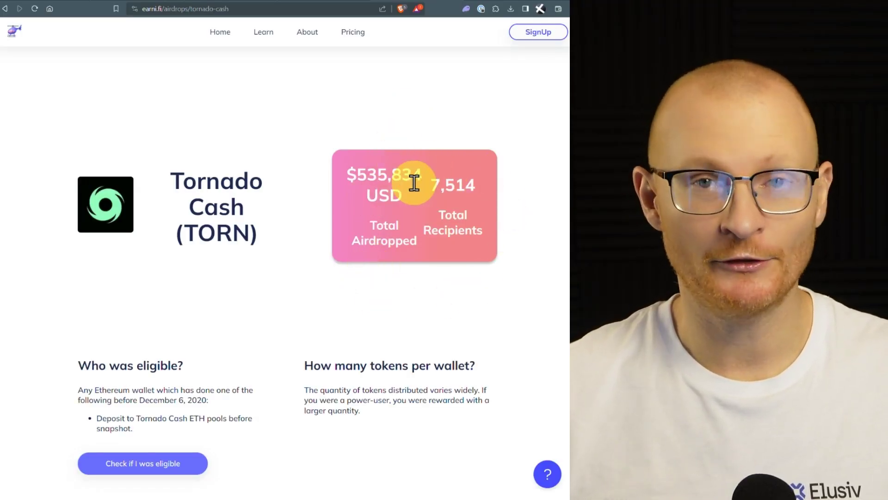
Step: Scroll to the TORN airdrop stats: December 6, 2020 snapshot, 38 TORN averaging $70
{"action": "scroll", "coordinate": [414, 183], "scroll_direction": "down", "scroll_amount": 3}
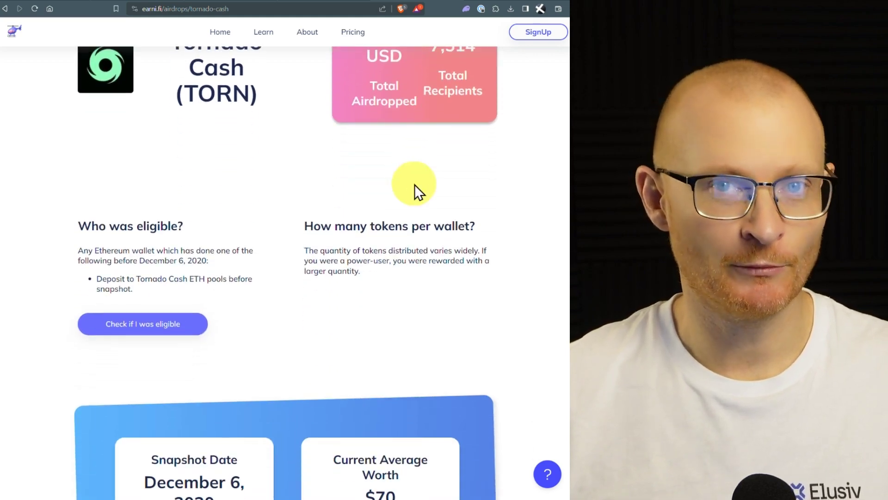
{"action": "scroll", "coordinate": [414, 185], "scroll_direction": "down", "scroll_amount": 4}
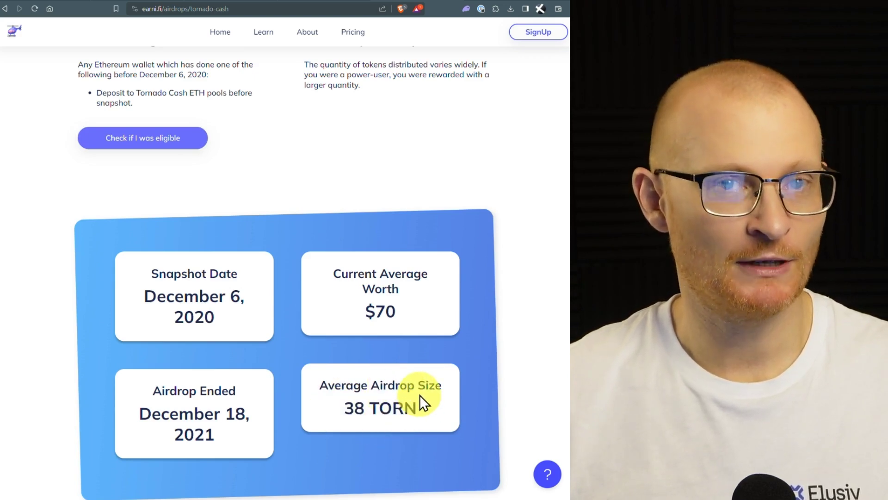
{"action": "scroll", "coordinate": [420, 395], "scroll_direction": "down", "scroll_amount": 3}
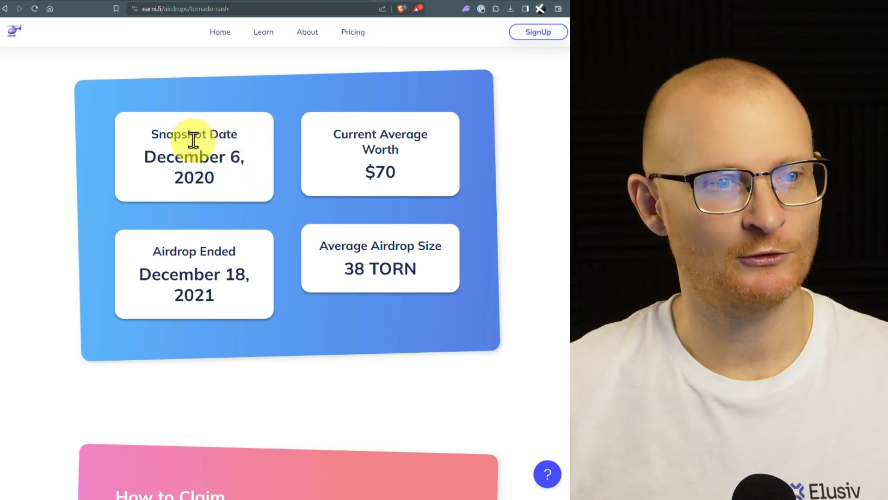
Step: Switch to CoinGecko's Tornado Cash page and scroll down to its Max-range TORN price chart
{"action": "left_click", "coordinate": [318, 2]}
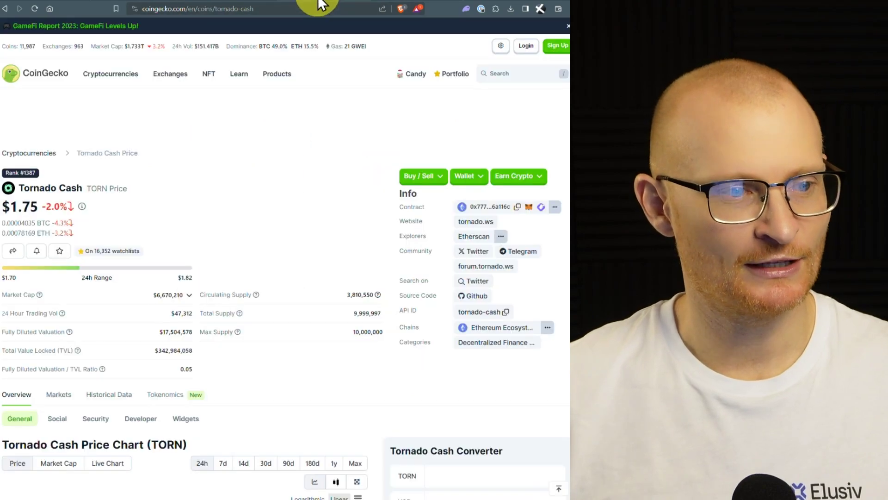
{"action": "scroll", "coordinate": [324, 231], "scroll_direction": "down", "scroll_amount": 6}
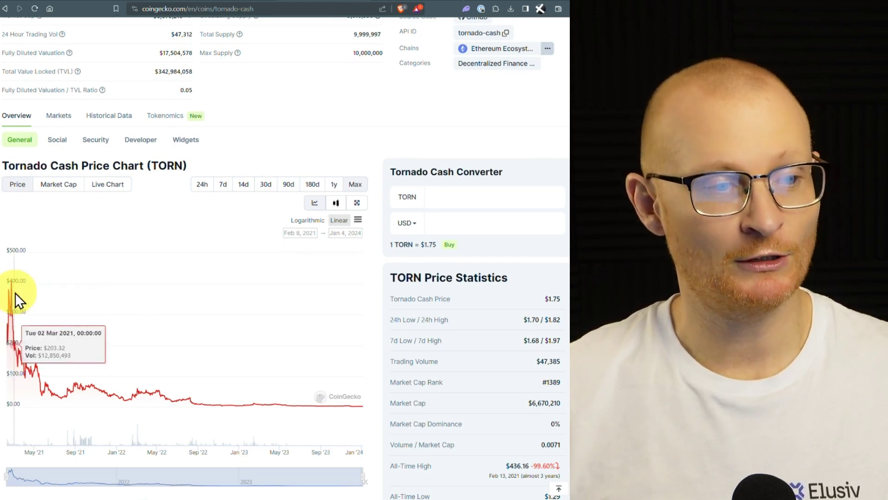
{"action": "scroll", "coordinate": [384, 331], "scroll_direction": "down", "scroll_amount": 2}
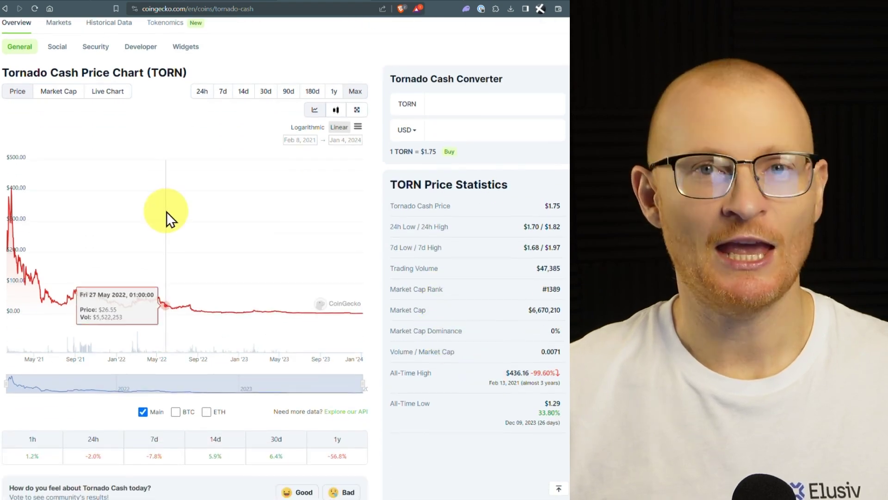